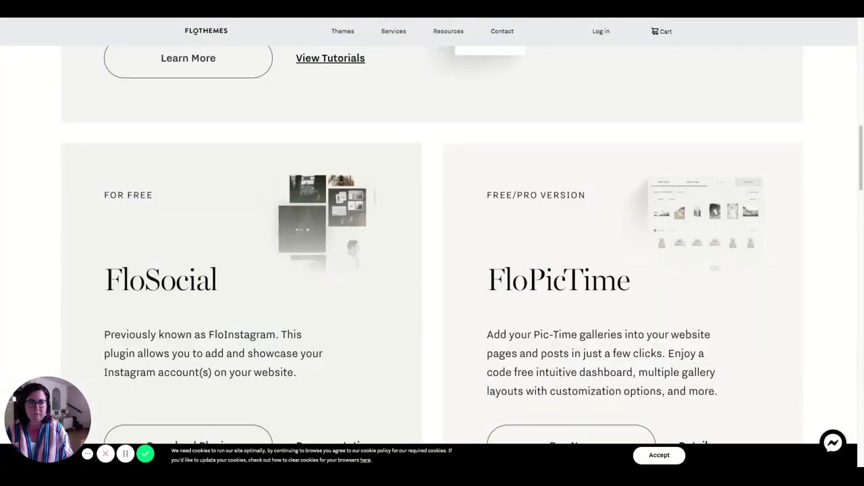
- Find FlexBlock on the plugins page and open its product page
{"action": "scroll", "coordinate": [382, 383], "scroll_direction": "up", "scroll_amount": 5}
{"action": "scroll", "coordinate": [432, 270], "scroll_direction": "up", "scroll_amount": 6}
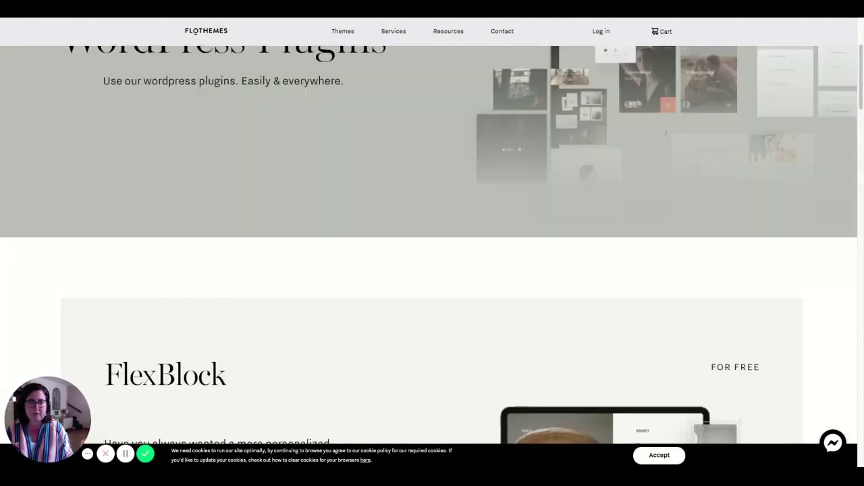
{"action": "scroll", "coordinate": [432, 270], "scroll_direction": "down", "scroll_amount": 2}
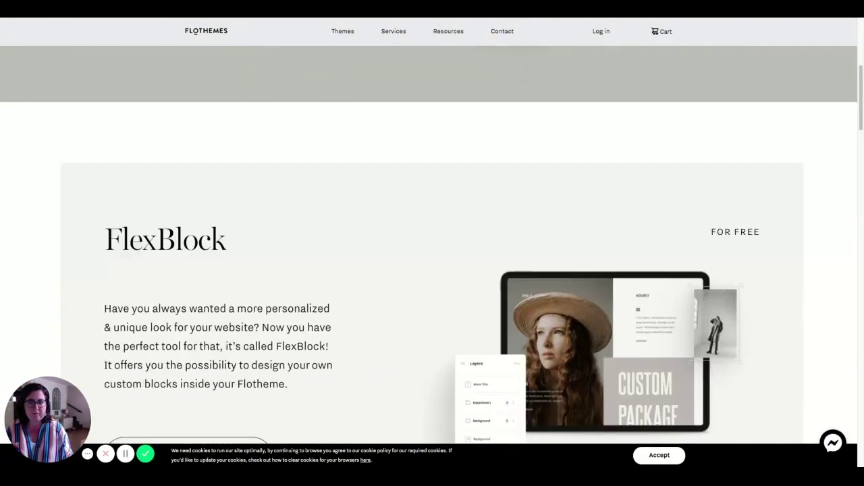
{"action": "scroll", "coordinate": [318, 361], "scroll_direction": "down", "scroll_amount": 2}
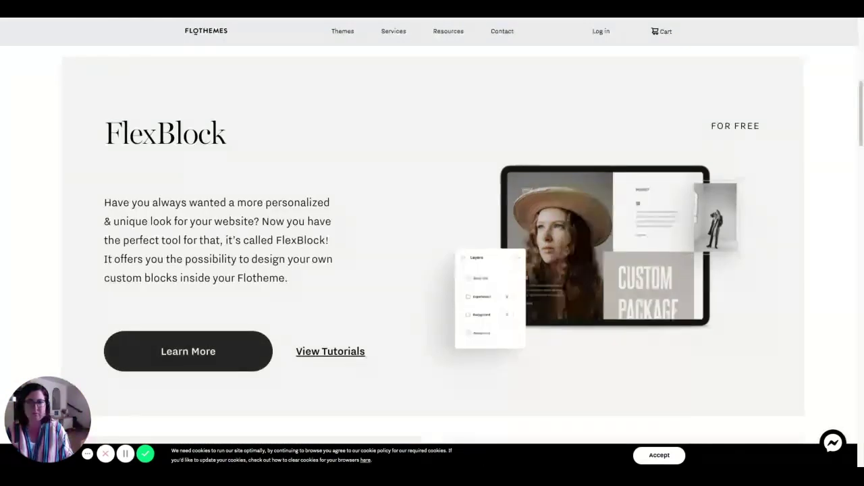
{"action": "left_click", "coordinate": [255, 359]}
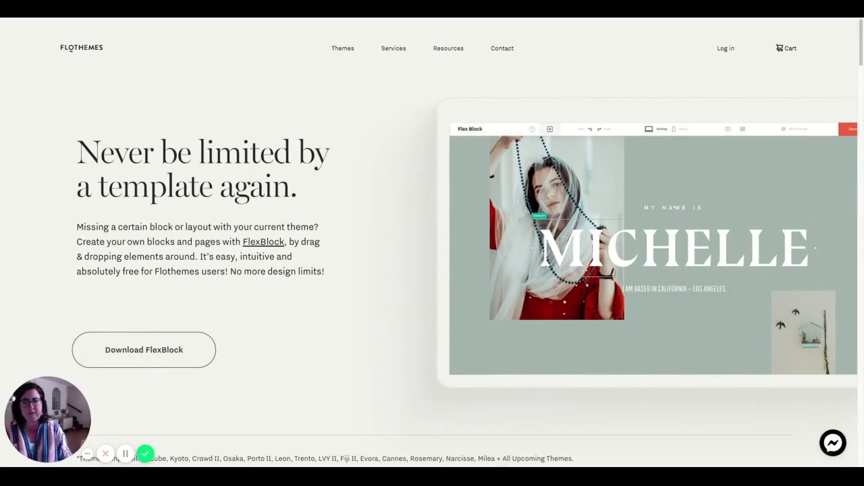
- Download the FlexBlock plugin and bring the three-column tutorials section into view
{"action": "left_click", "coordinate": [160, 355]}
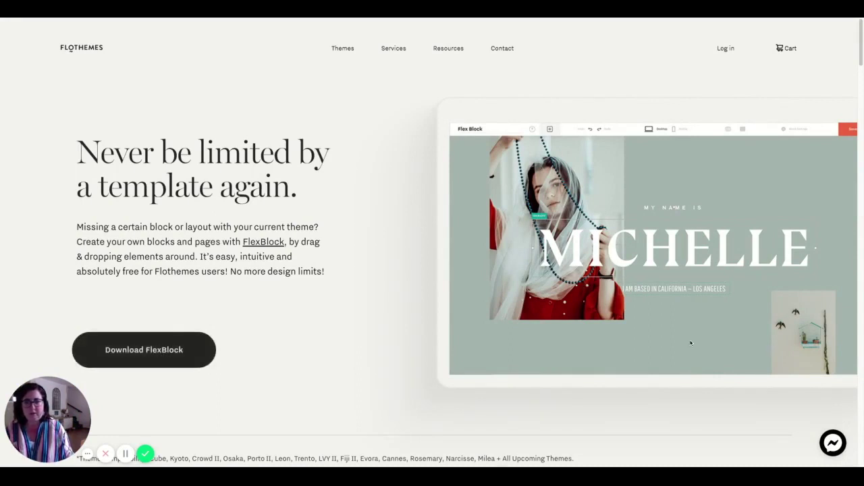
{"action": "scroll", "coordinate": [547, 344], "scroll_direction": "down", "scroll_amount": 5}
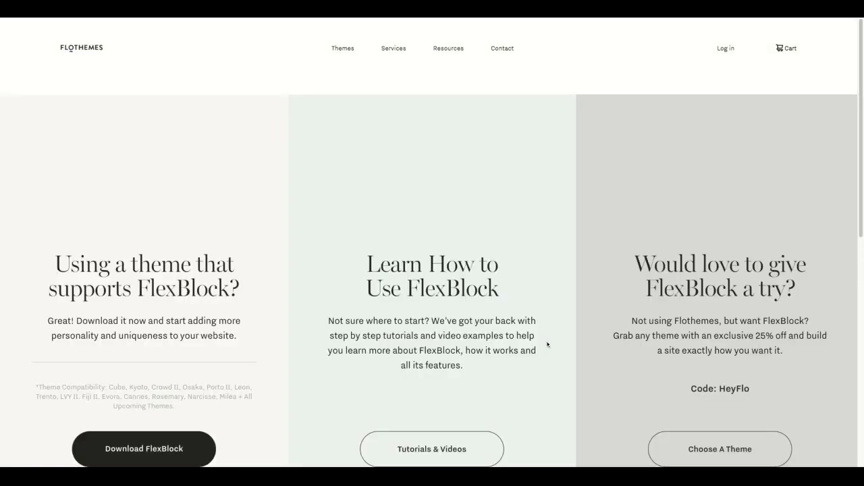
{"action": "scroll", "coordinate": [547, 347], "scroll_direction": "down", "scroll_amount": 1}
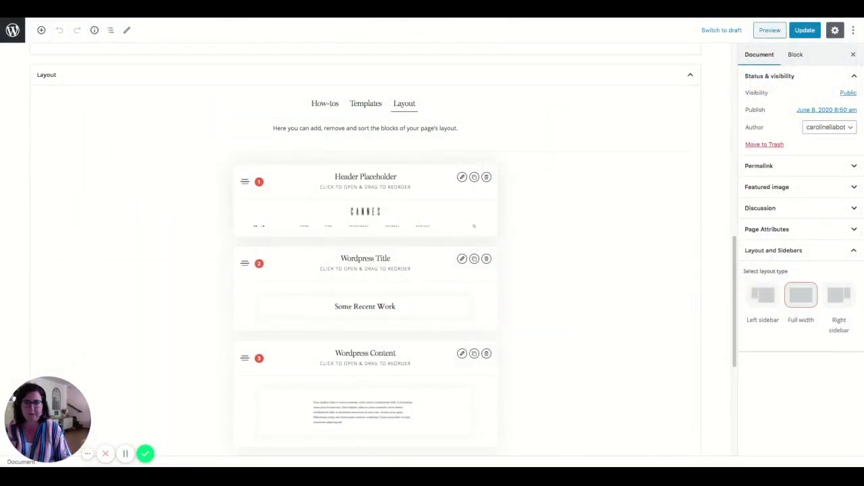
- Add a Flex Block below Wordpress Content in the Layout tab and open it in the builder
{"action": "scroll", "coordinate": [473, 214], "scroll_direction": "down", "scroll_amount": 2}
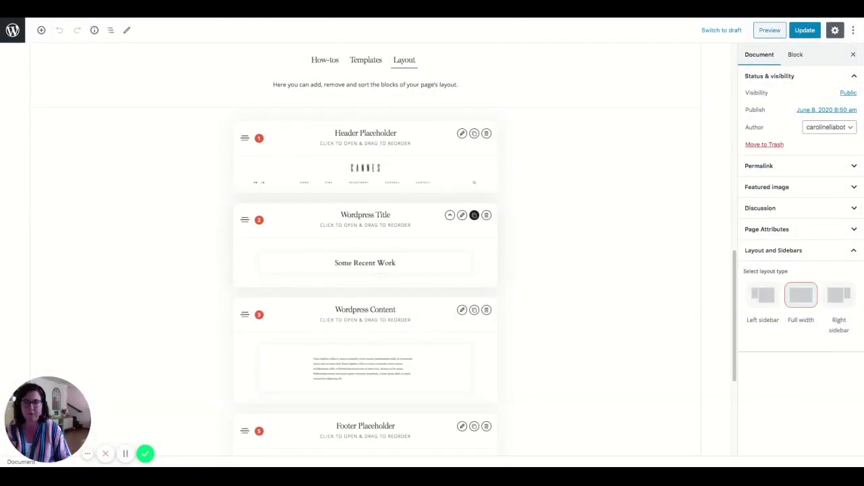
{"action": "scroll", "coordinate": [402, 257], "scroll_direction": "down", "scroll_amount": 5}
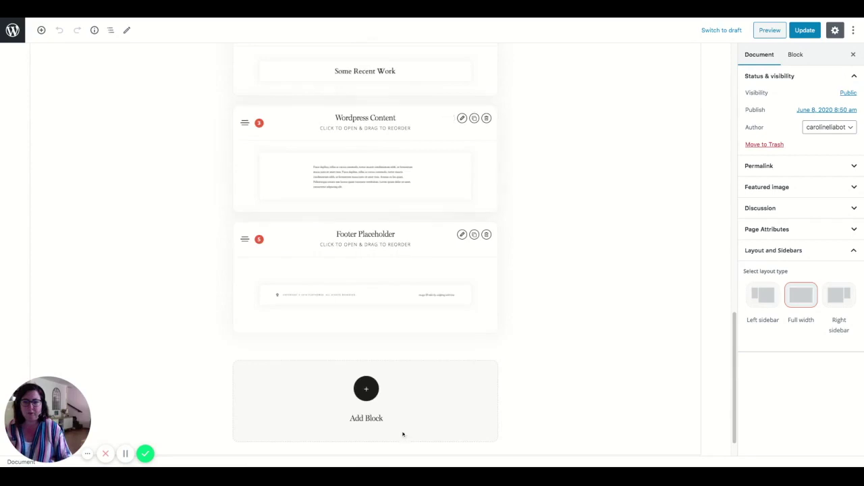
{"action": "left_click", "coordinate": [366, 388]}
{"action": "scroll", "coordinate": [391, 324], "scroll_direction": "down", "scroll_amount": 5}
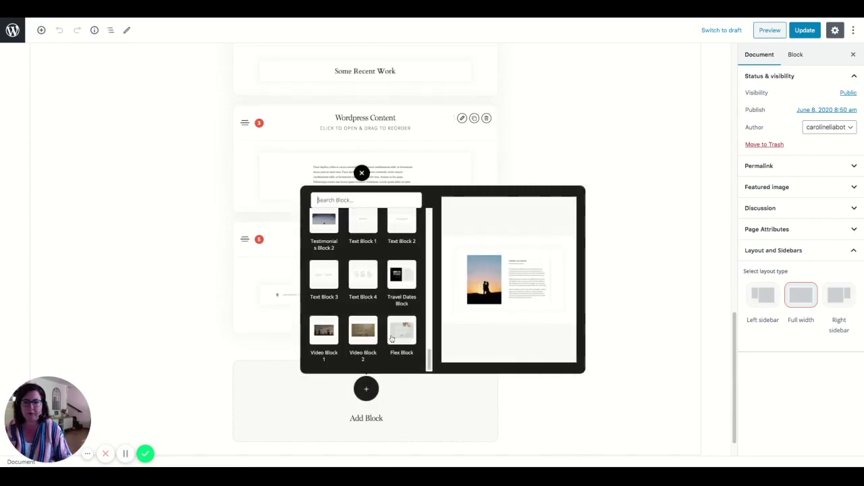
{"action": "left_click", "coordinate": [401, 332]}
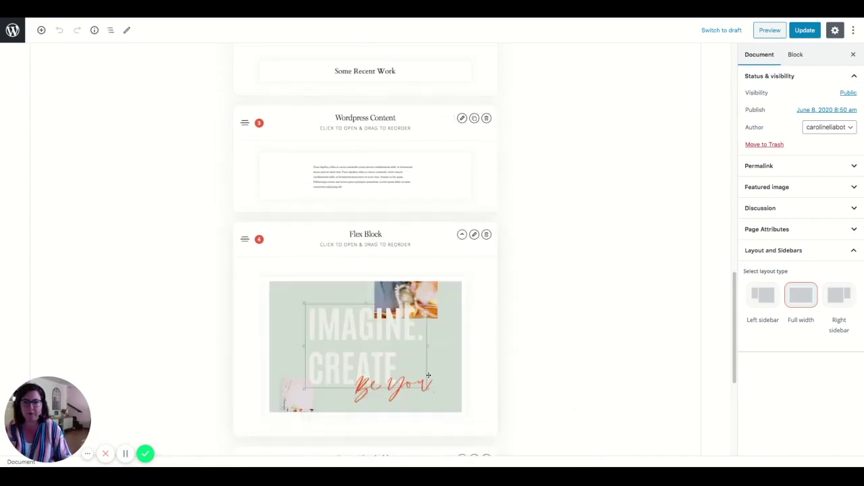
{"action": "scroll", "coordinate": [428, 375], "scroll_direction": "down", "scroll_amount": 2}
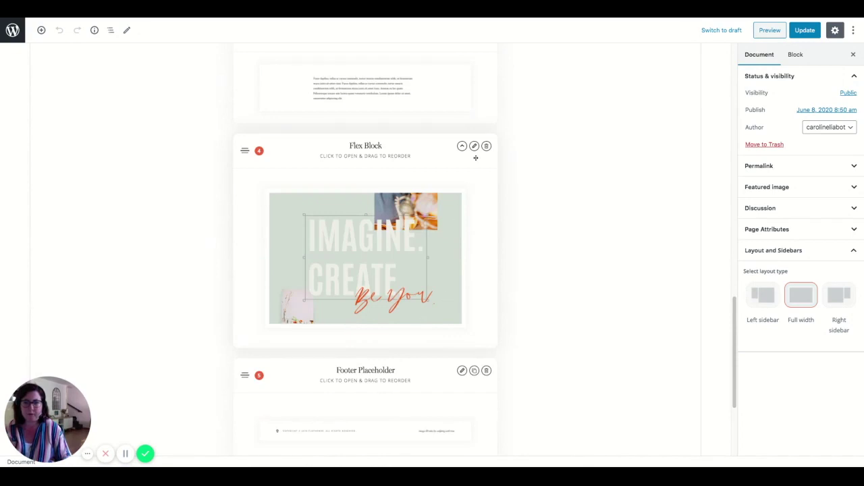
{"action": "left_click", "coordinate": [474, 146]}
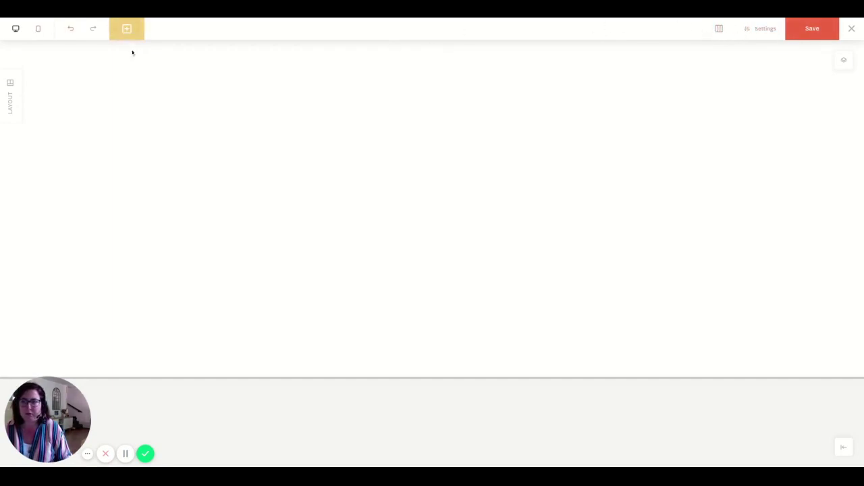
- Change the block height from 750 to 1000 px
{"action": "left_click", "coordinate": [760, 33]}
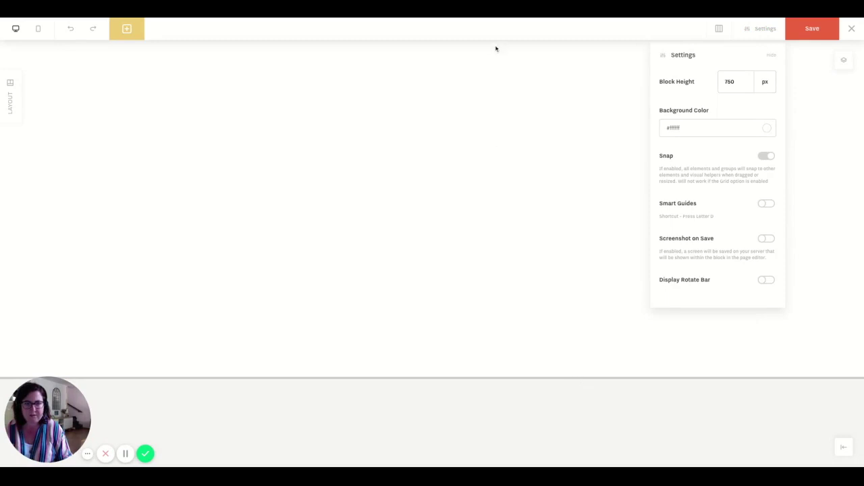
{"action": "left_click", "coordinate": [744, 83]}
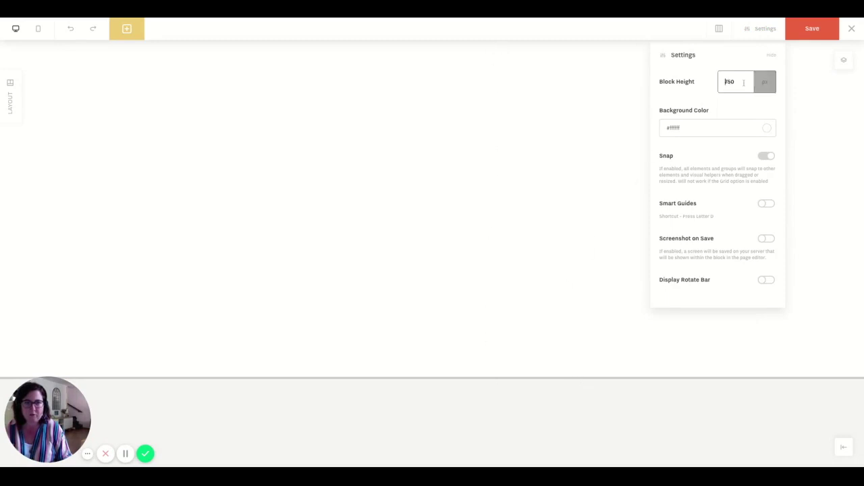
{"action": "double_click", "coordinate": [744, 83]}
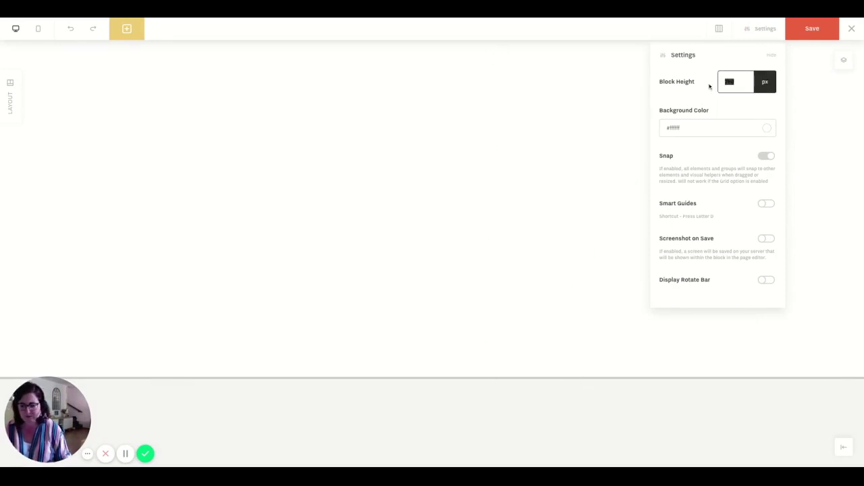
{"action": "type", "text": "1000"}
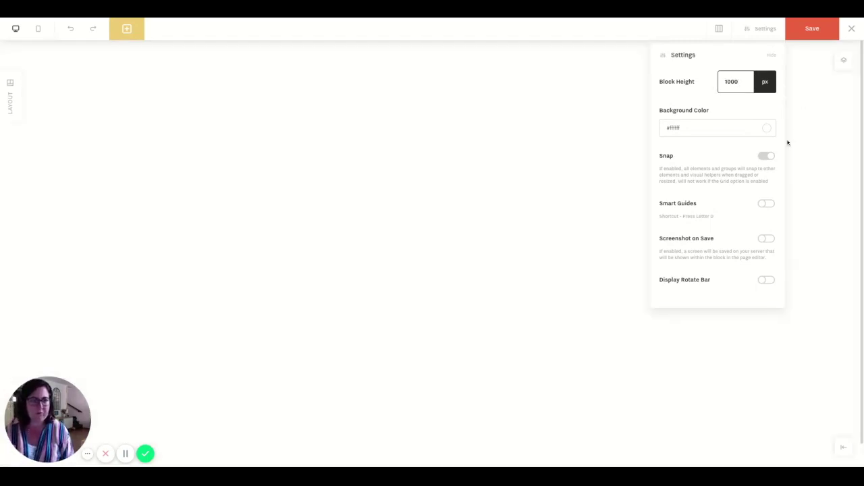
{"action": "left_click", "coordinate": [817, 175]}
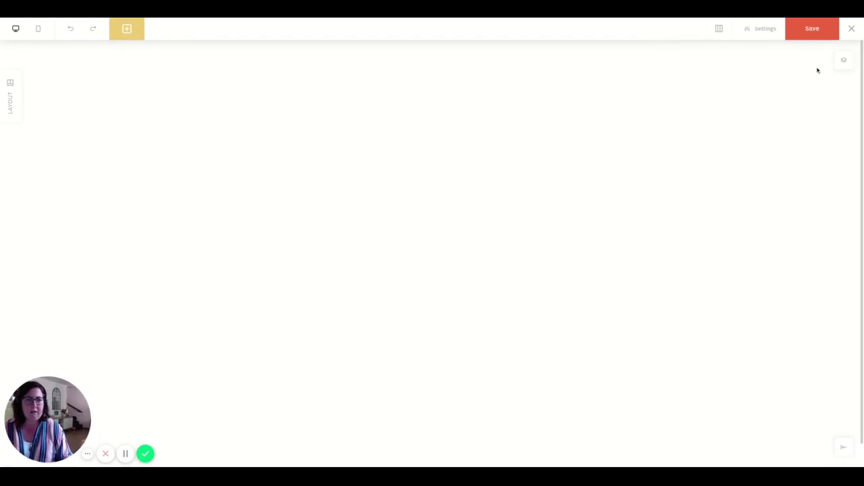
- Give the block the Scheme 1 default background and turn on Smart Guides
{"action": "left_click", "coordinate": [767, 32]}
{"action": "left_click", "coordinate": [706, 127]}
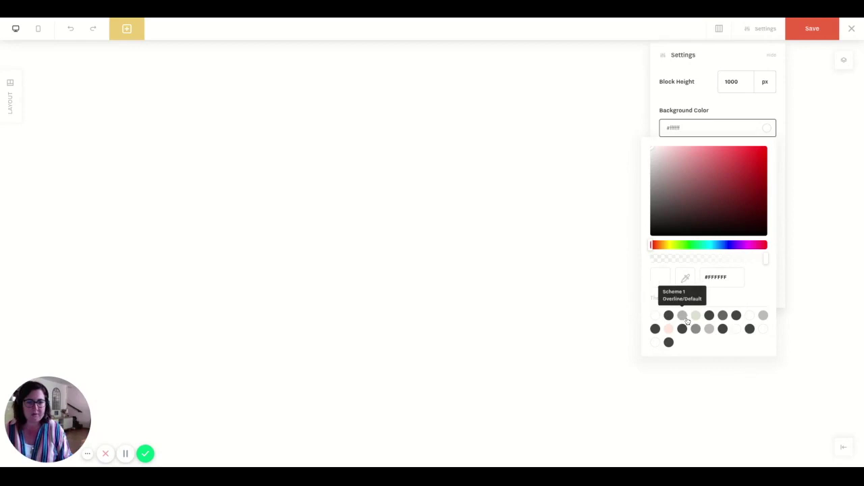
{"action": "left_click", "coordinate": [659, 318]}
{"action": "left_click", "coordinate": [797, 132]}
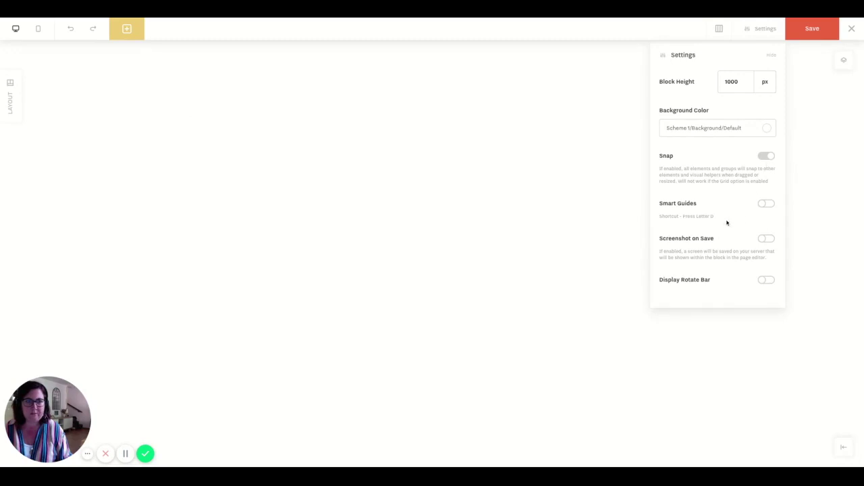
{"action": "left_click", "coordinate": [766, 204]}
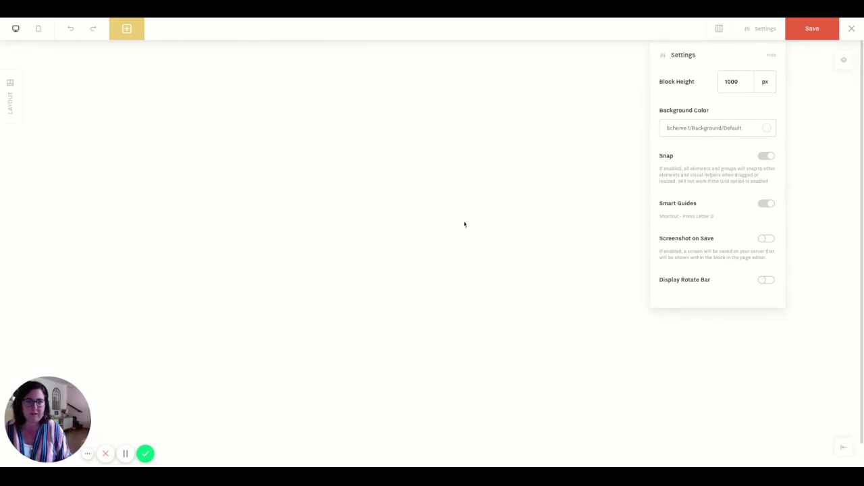
{"action": "left_click", "coordinate": [774, 56]}
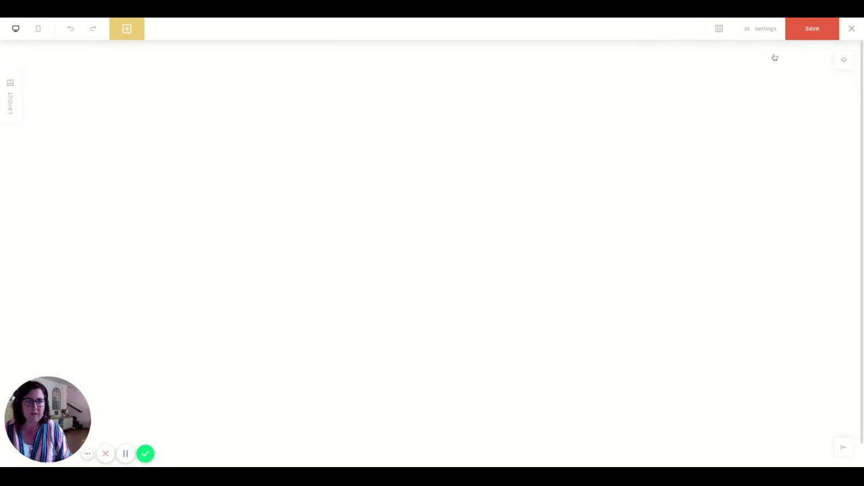
- Try each guide option, then keep Theme Page Edges & Screen Center guides with Grid off
{"action": "left_click", "coordinate": [719, 29]}
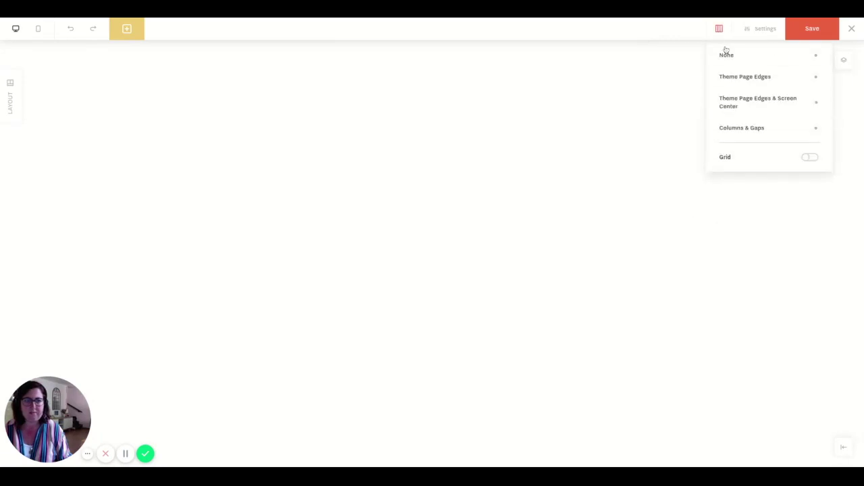
{"action": "left_click", "coordinate": [816, 77]}
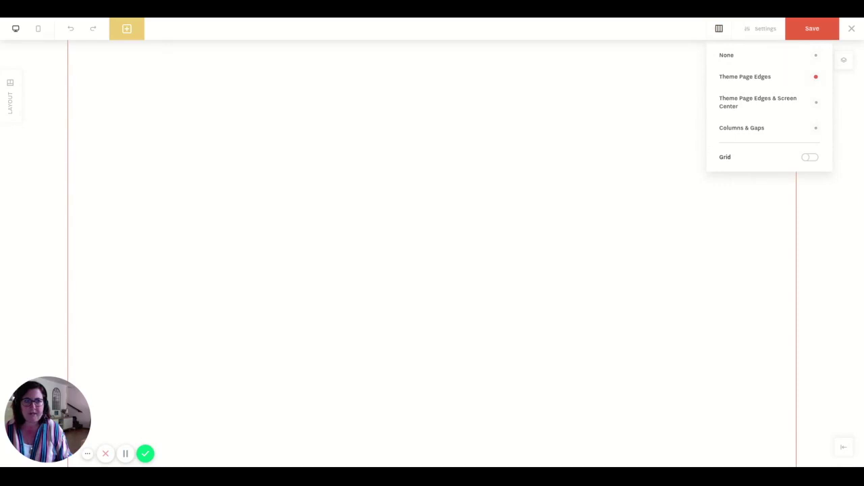
{"action": "left_click", "coordinate": [817, 103]}
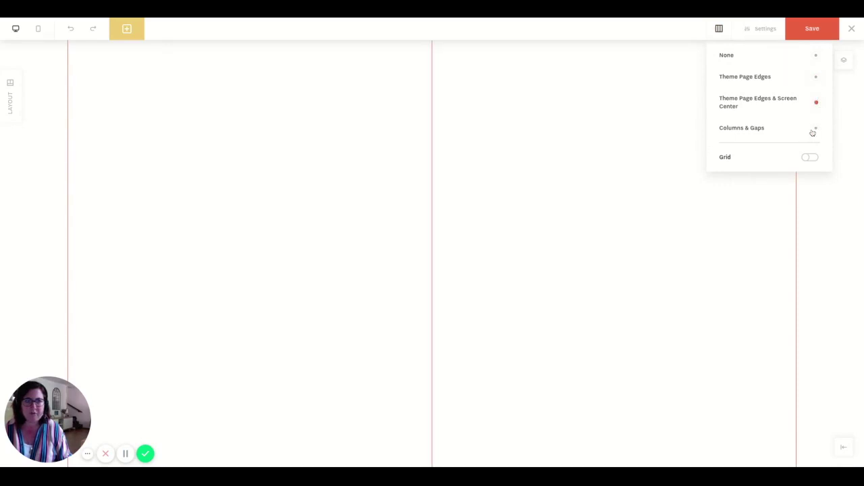
{"action": "left_click", "coordinate": [813, 130]}
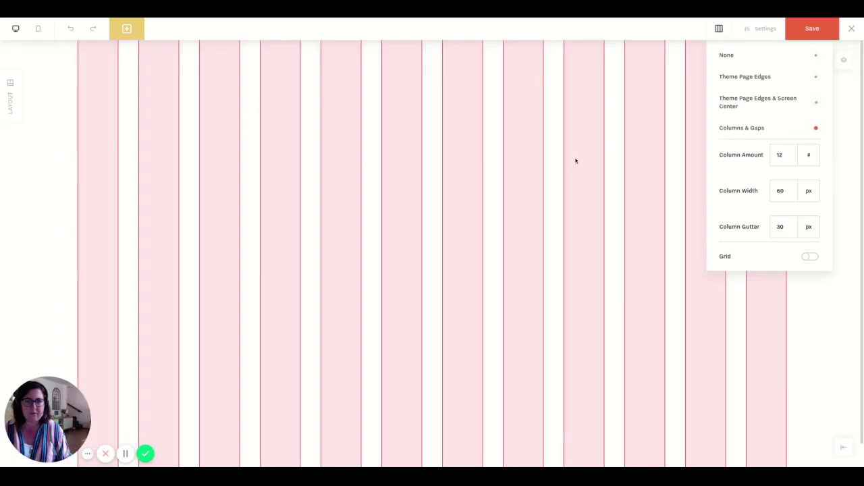
{"action": "left_click", "coordinate": [819, 57]}
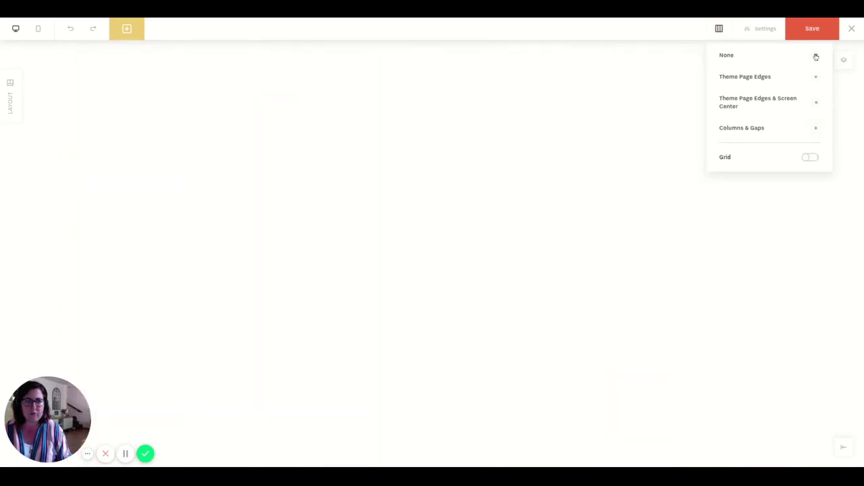
{"action": "left_click", "coordinate": [813, 160]}
{"action": "left_click", "coordinate": [816, 103]}
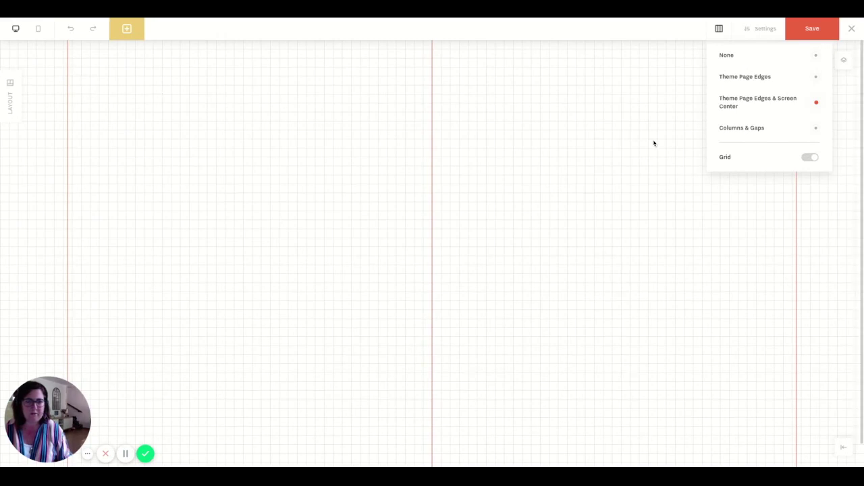
{"action": "left_click", "coordinate": [806, 159]}
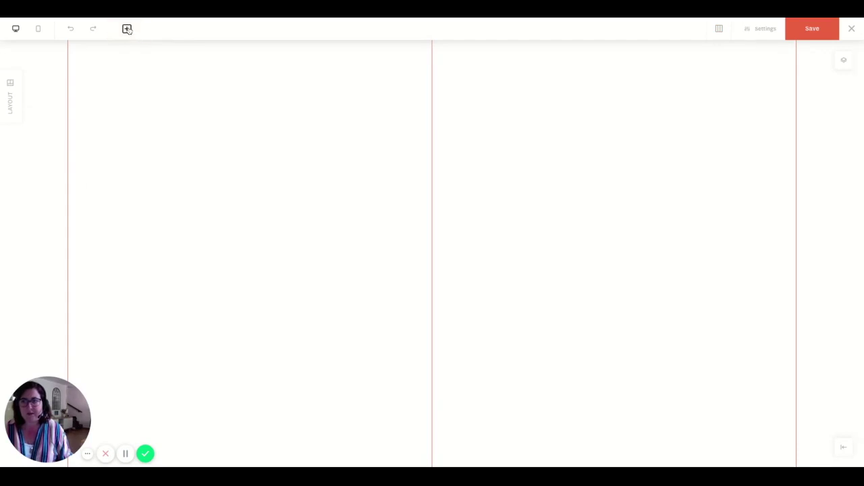
- Add an image placeholder, make it taller, move it higher, and select it for editing
{"action": "left_click", "coordinate": [127, 29]}
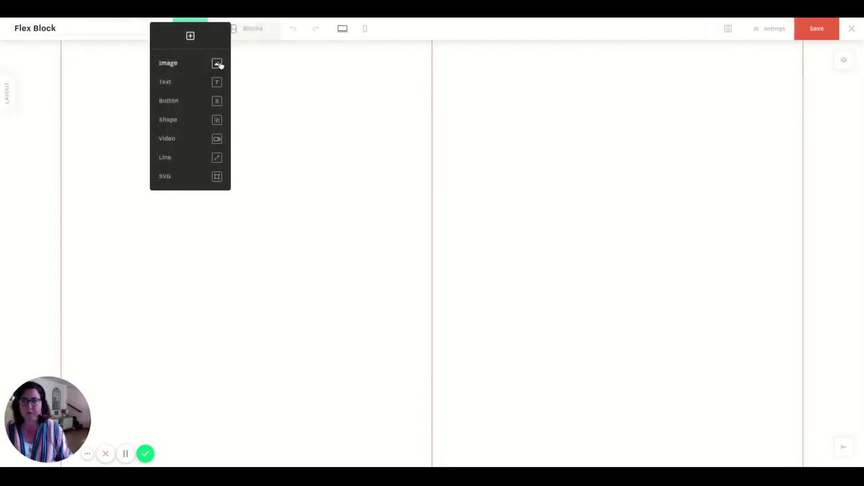
{"action": "left_click", "coordinate": [217, 64]}
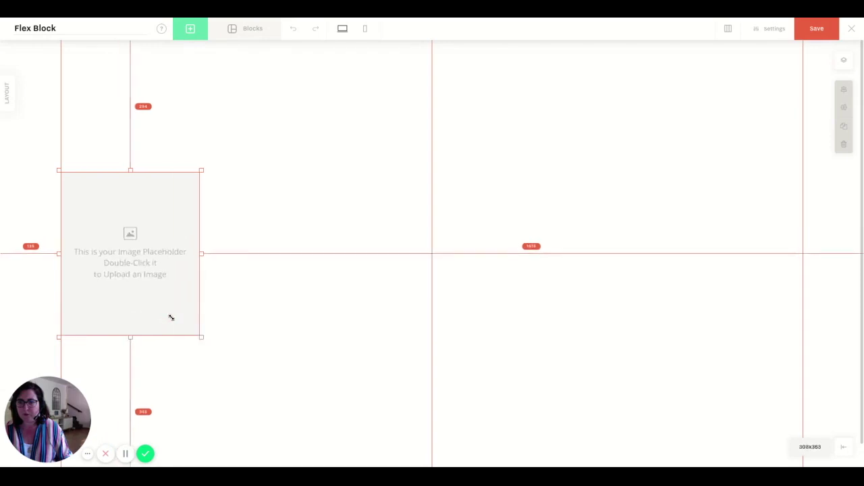
{"action": "left_click_drag", "start_coordinate": [244, 407], "coordinate": [244, 417]}
{"action": "left_click_drag", "start_coordinate": [224, 382], "coordinate": [198, 333]}
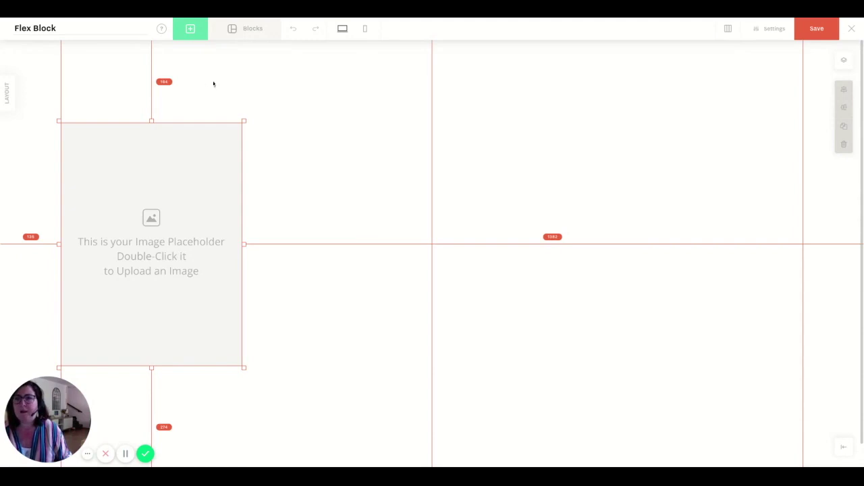
{"action": "left_click", "coordinate": [168, 186]}
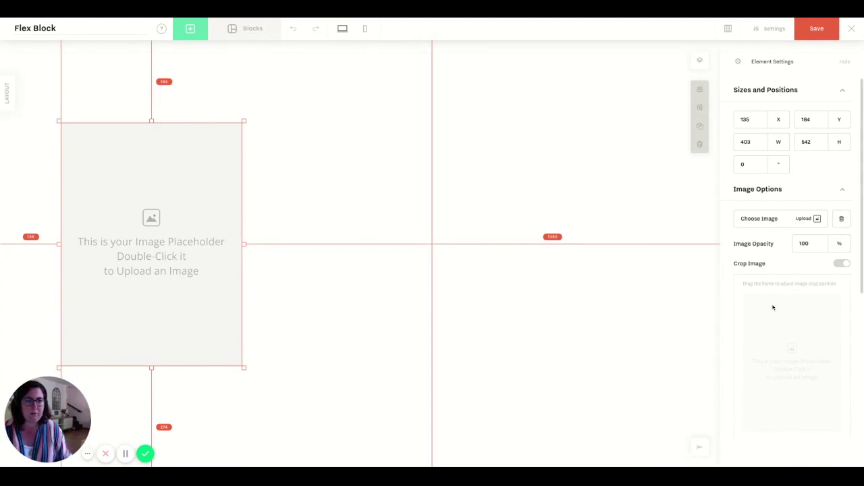
- Fill the placeholder with the Media Library portrait of the woman in a striped top
{"action": "left_click", "coordinate": [762, 222]}
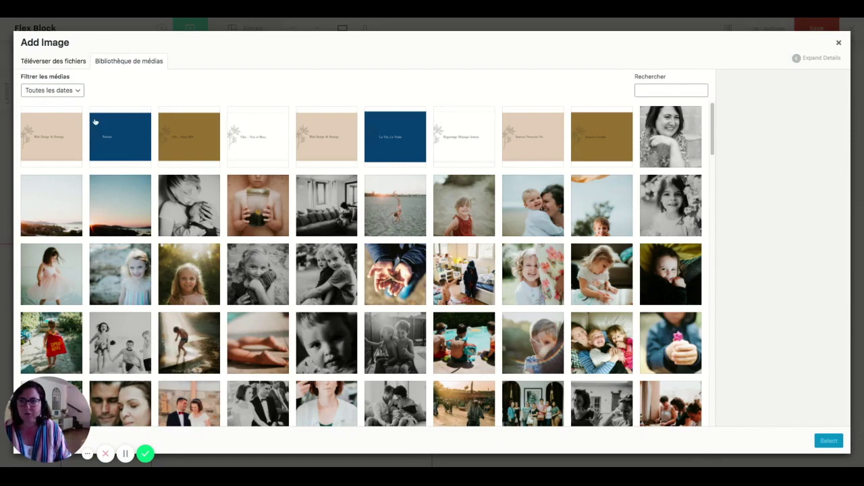
{"action": "scroll", "coordinate": [226, 247], "scroll_direction": "down", "scroll_amount": 3}
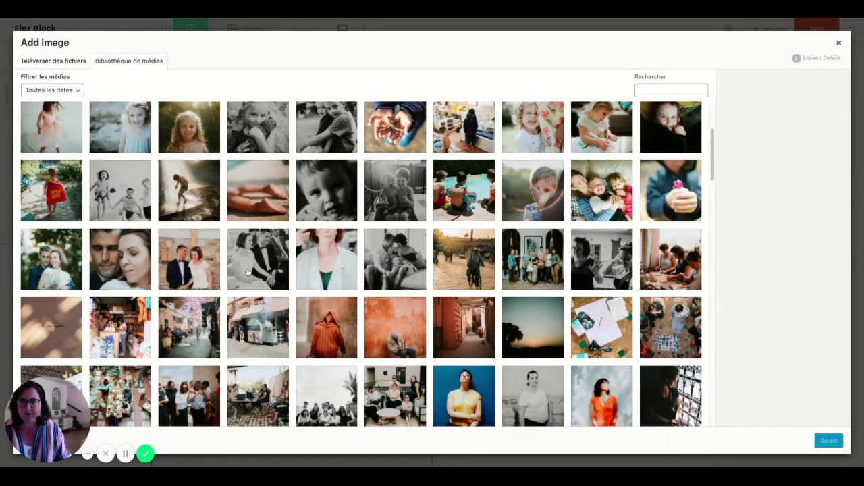
{"action": "scroll", "coordinate": [248, 272], "scroll_direction": "down", "scroll_amount": 10}
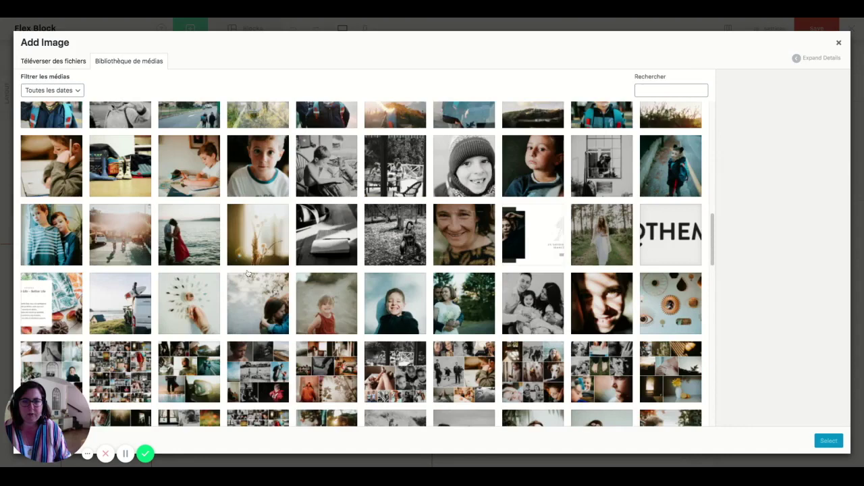
{"action": "scroll", "coordinate": [248, 272], "scroll_direction": "down", "scroll_amount": 3}
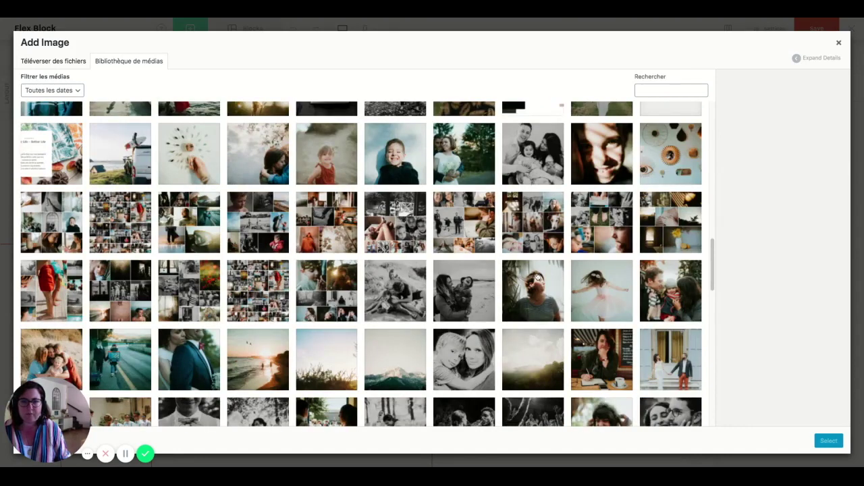
{"action": "left_click", "coordinate": [538, 278]}
{"action": "left_click", "coordinate": [831, 442]}
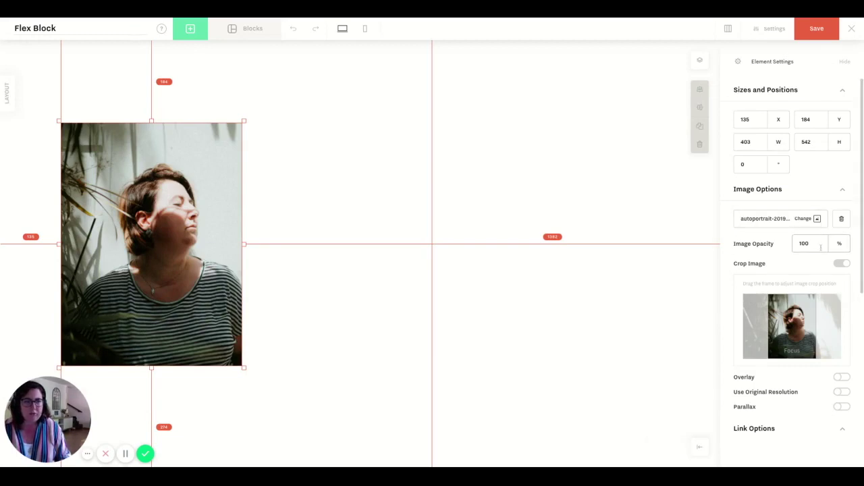
- Toggle Crop Image off and back on, shifting the crop focus toward the right
{"action": "left_click", "coordinate": [838, 264]}
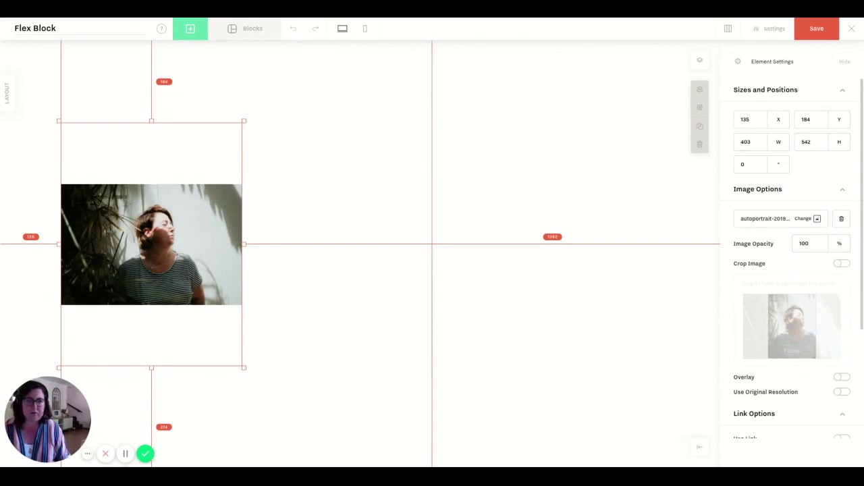
{"action": "left_click", "coordinate": [840, 263]}
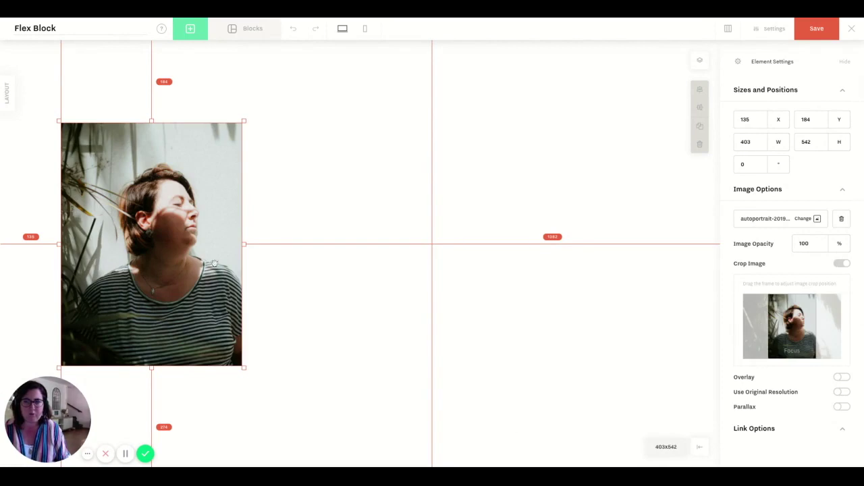
{"action": "mouse_move", "coordinate": [798, 327]}
{"action": "left_mouse_down"}
{"action": "mouse_move", "coordinate": [824, 327]}
{"action": "mouse_move", "coordinate": [790, 326]}
{"action": "left_mouse_up"}
- Enlarge the portrait to 450 × 613 and test the image link, leaving it off
{"action": "left_click_drag", "start_coordinate": [243, 369], "coordinate": [264, 399]}
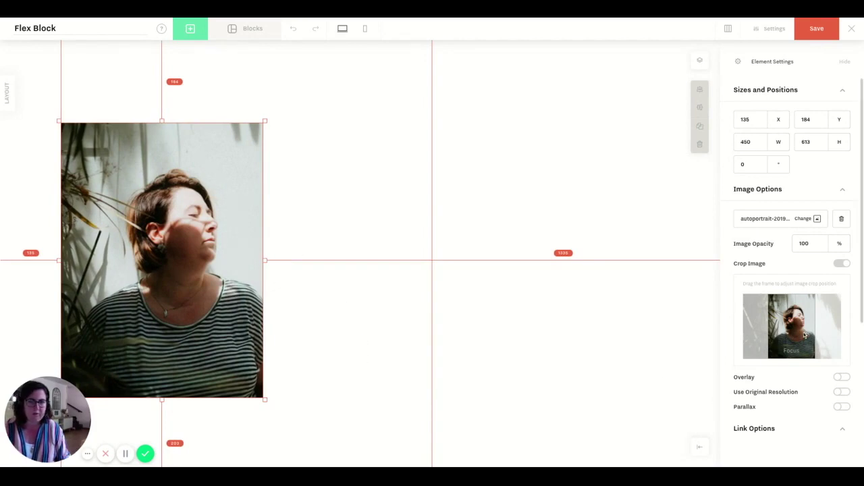
{"action": "left_click_drag", "start_coordinate": [796, 335], "coordinate": [801, 336]}
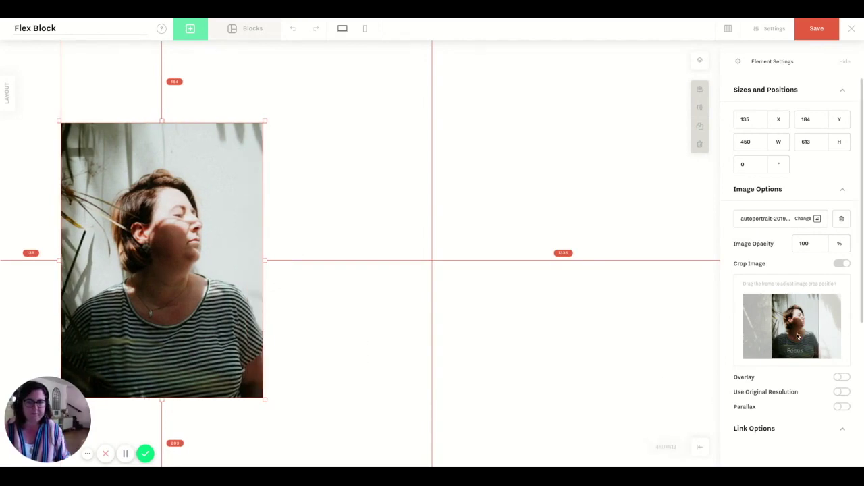
{"action": "scroll", "coordinate": [786, 441], "scroll_direction": "down", "scroll_amount": 3}
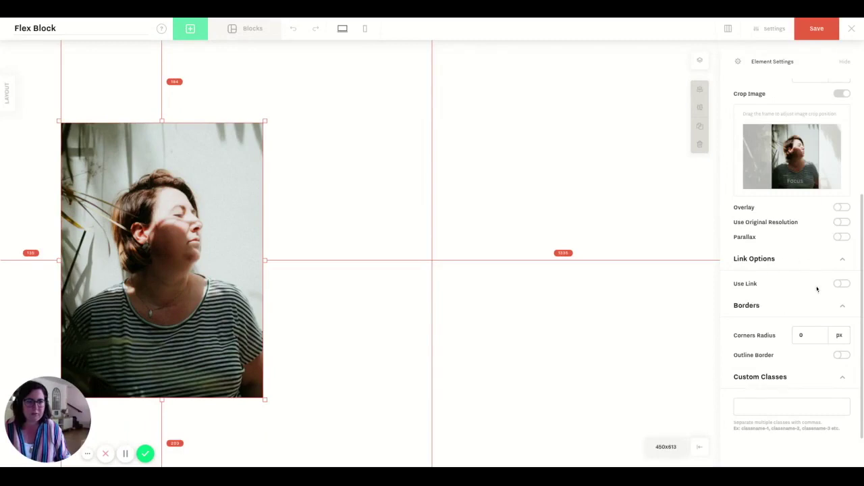
{"action": "left_click", "coordinate": [845, 284]}
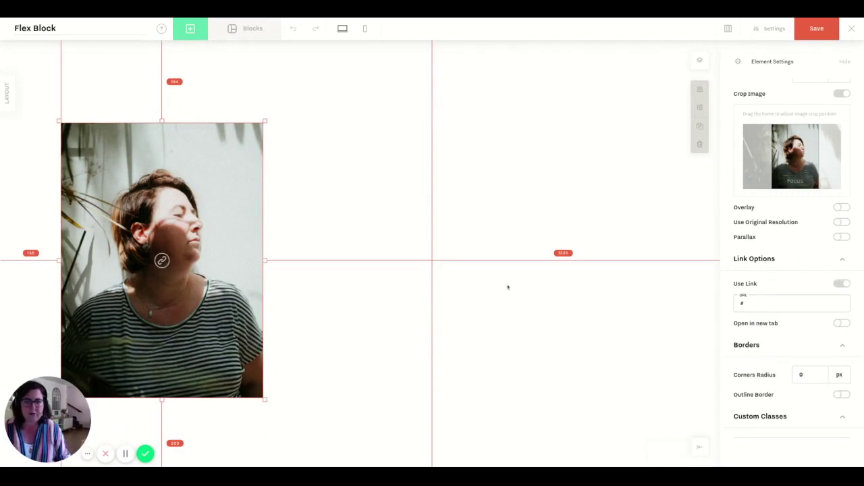
{"action": "left_click", "coordinate": [839, 284]}
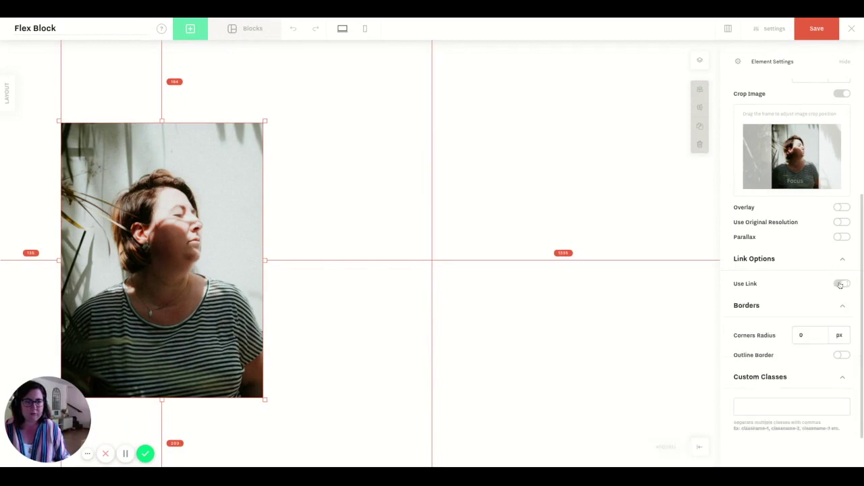
{"action": "scroll", "coordinate": [798, 355], "scroll_direction": "up", "scroll_amount": 5}
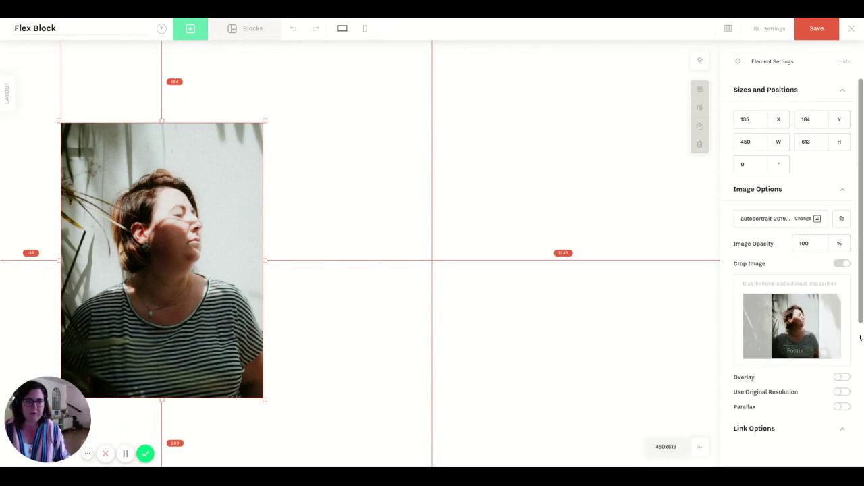
- Try centre and right alignment, then keep the portrait aligned left
{"action": "mouse_move", "coordinate": [700, 90]}
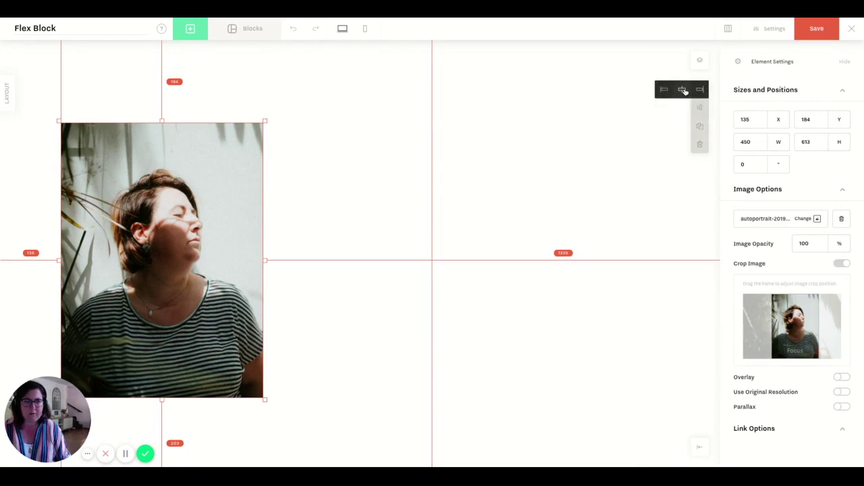
{"action": "left_click", "coordinate": [682, 90]}
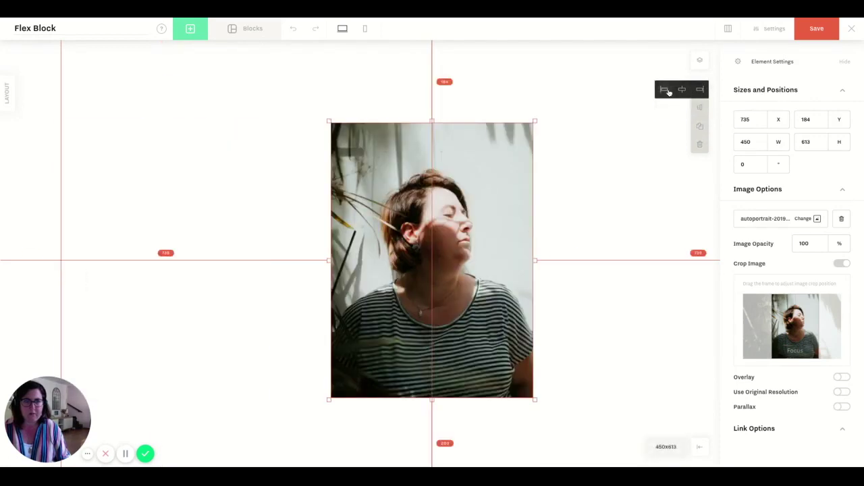
{"action": "left_click", "coordinate": [665, 91]}
{"action": "left_click", "coordinate": [698, 92]}
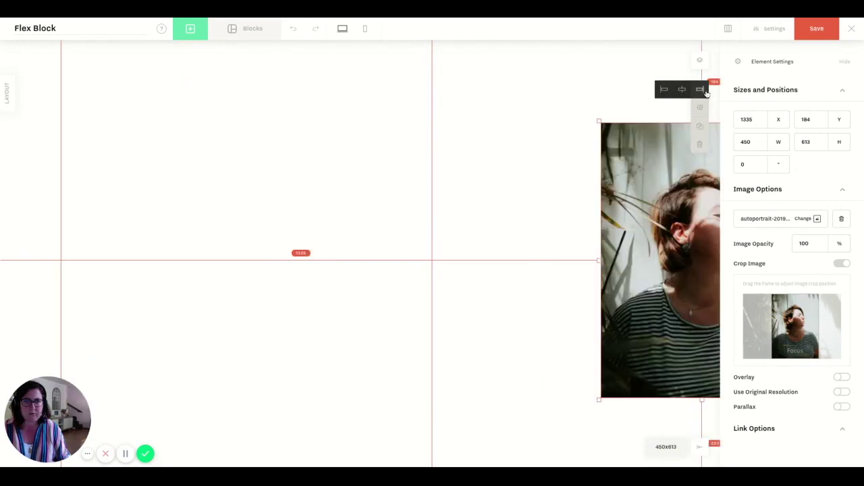
{"action": "left_click", "coordinate": [665, 91]}
- Centre the portrait vertically in the section, then duplicate it and delete the copy
{"action": "mouse_move", "coordinate": [702, 110]}
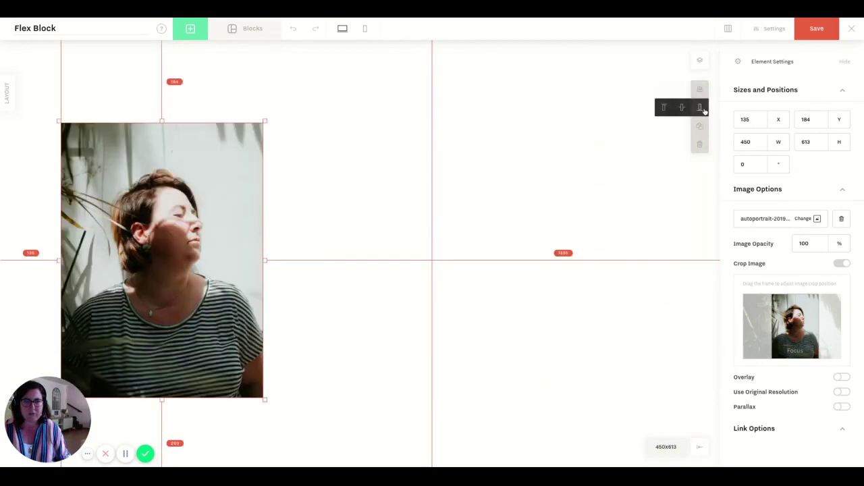
{"action": "left_click", "coordinate": [684, 108]}
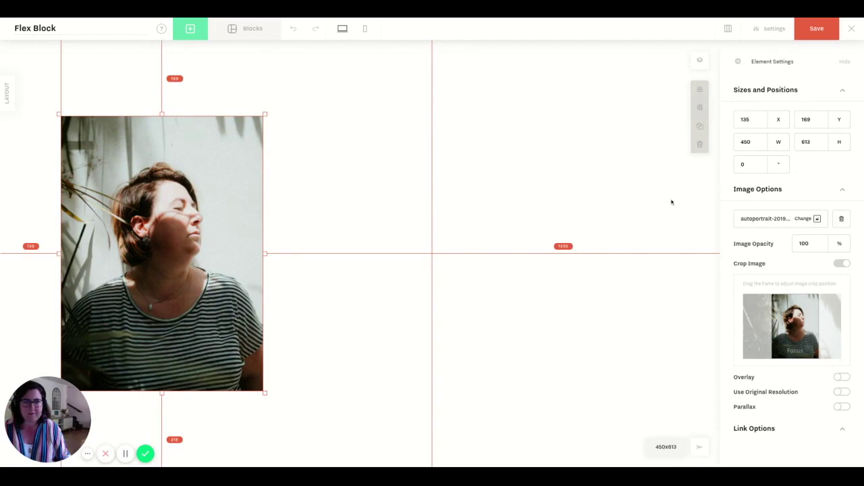
{"action": "left_click", "coordinate": [701, 126]}
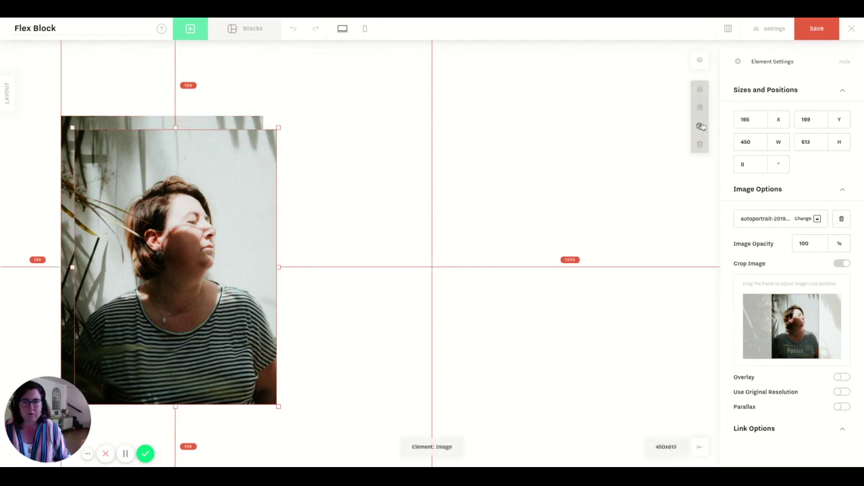
{"action": "left_click", "coordinate": [700, 144]}
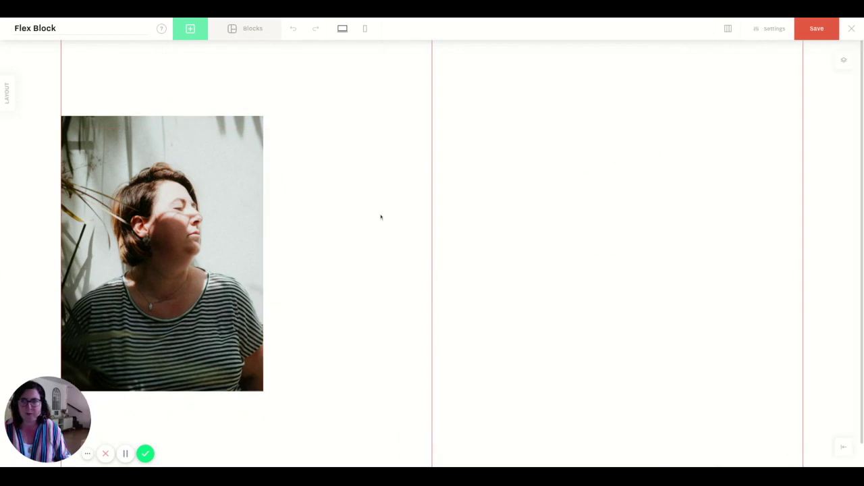
{"action": "left_click", "coordinate": [190, 30]}
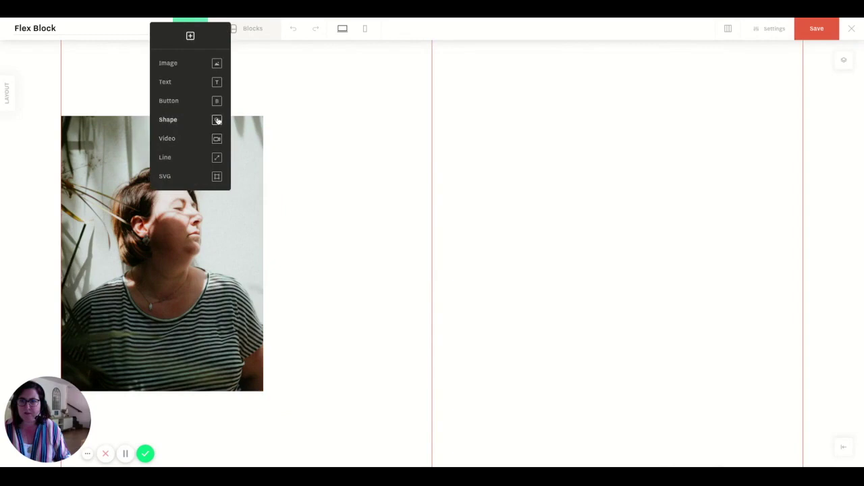
- Add a 543 × 650 shape over the portrait, filled with Scheme 1 Background/Accent beige
{"action": "left_click_drag", "start_coordinate": [216, 120], "coordinate": [432, 255]}
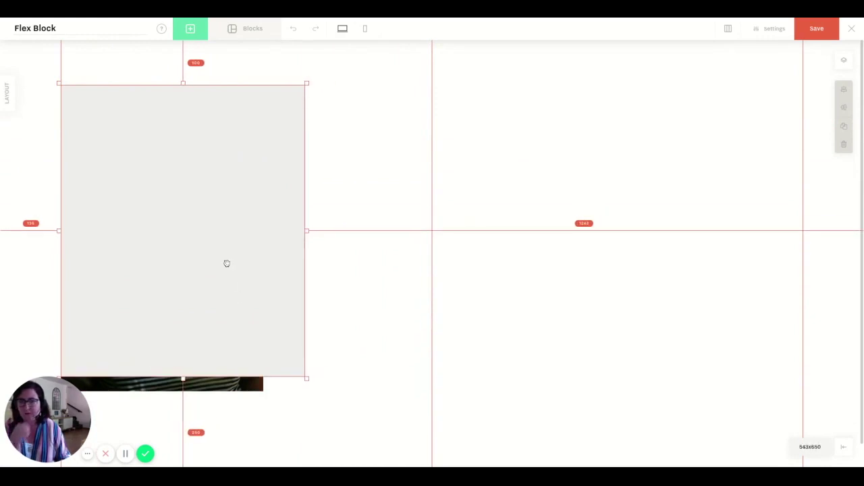
{"action": "left_click", "coordinate": [227, 262]}
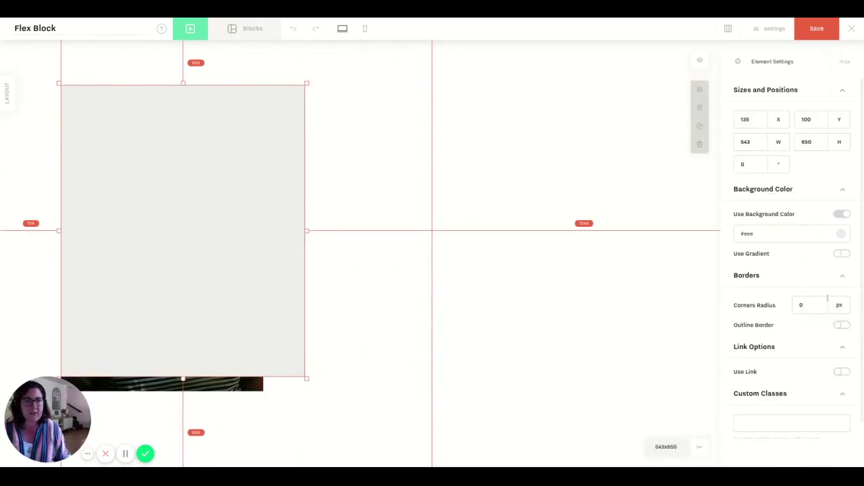
{"action": "left_click", "coordinate": [776, 234]}
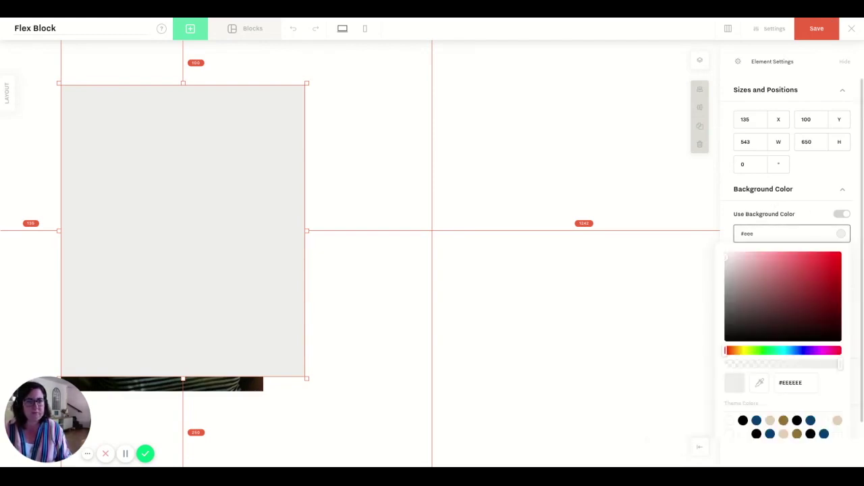
{"action": "scroll", "coordinate": [776, 284], "scroll_direction": "down", "scroll_amount": 1}
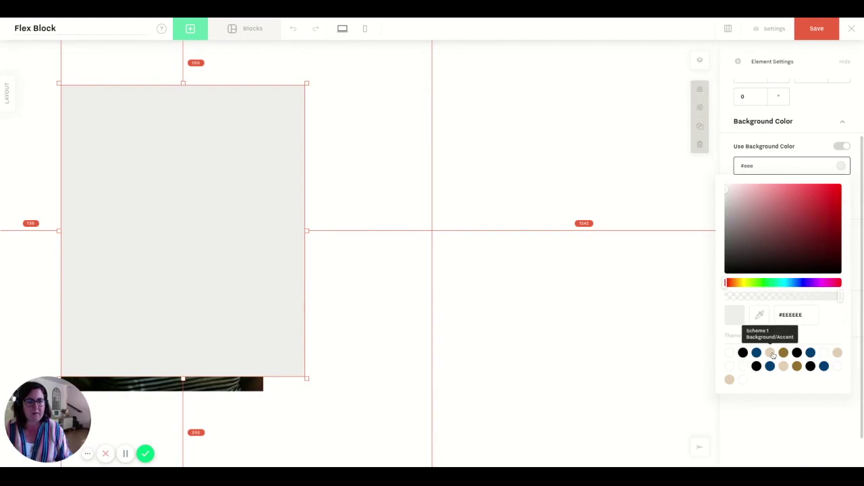
{"action": "left_click", "coordinate": [770, 353]}
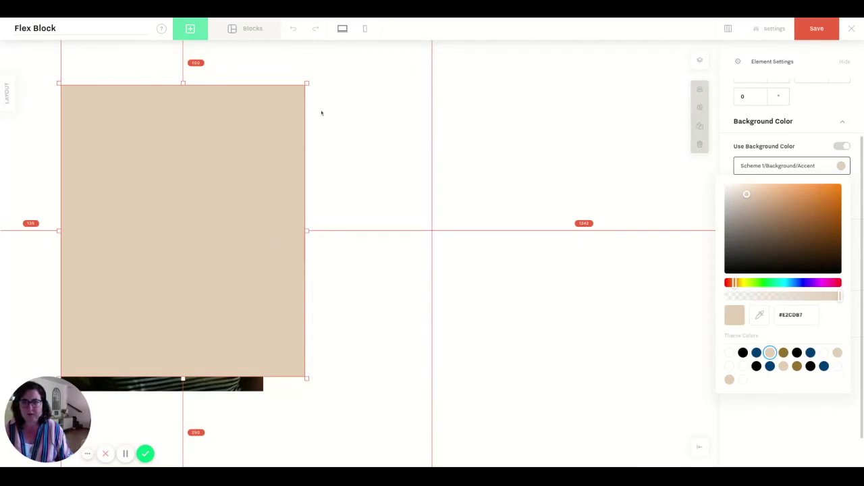
{"action": "left_click", "coordinate": [306, 85]}
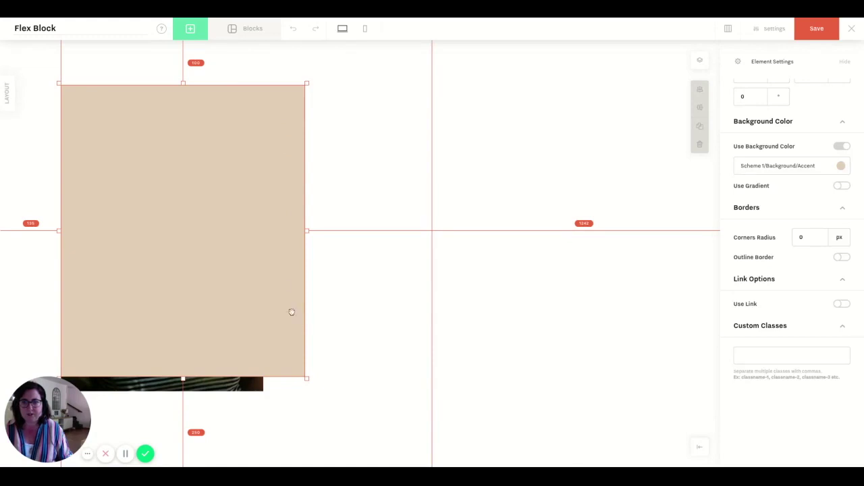
- Narrow the beige shape and move the photo layer above it
{"action": "left_click_drag", "start_coordinate": [307, 379], "coordinate": [286, 377]}
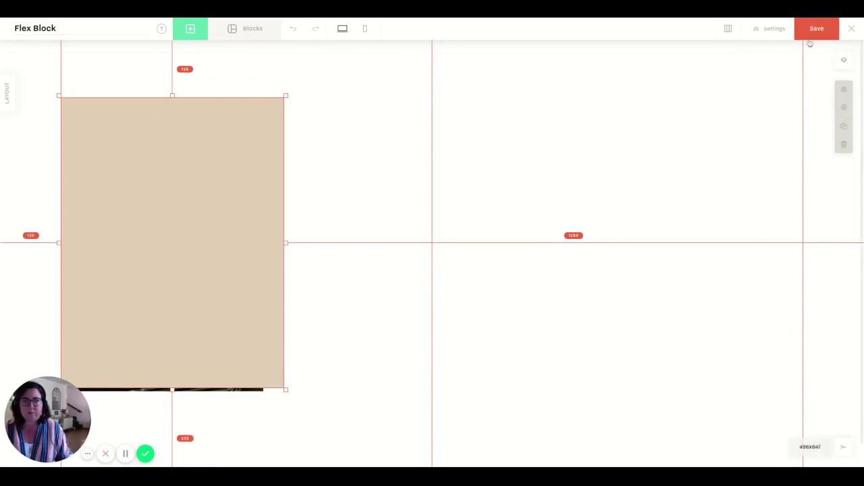
{"action": "left_click", "coordinate": [844, 64]}
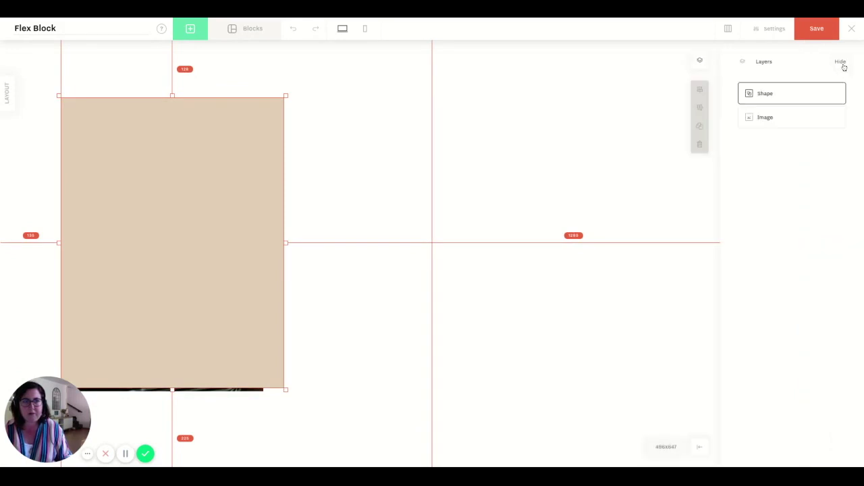
{"action": "left_click_drag", "start_coordinate": [773, 93], "coordinate": [777, 118]}
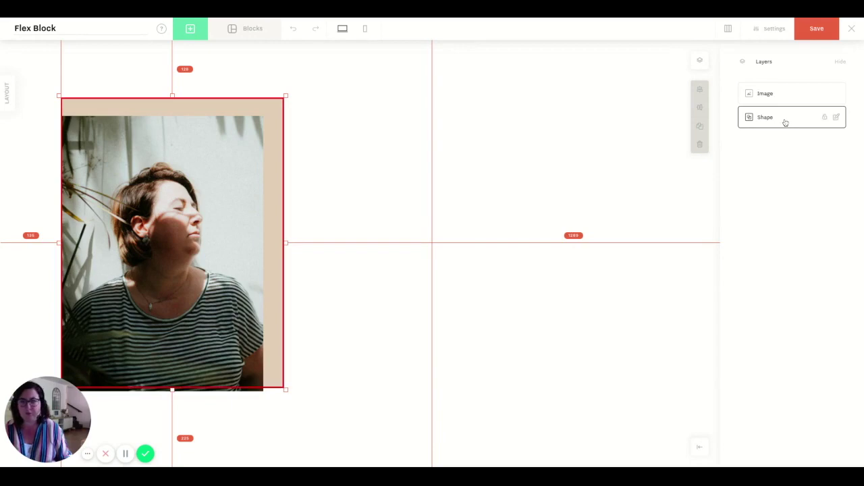
- Rename the shape layer to BACKGROUND
{"action": "left_click", "coordinate": [836, 118]}
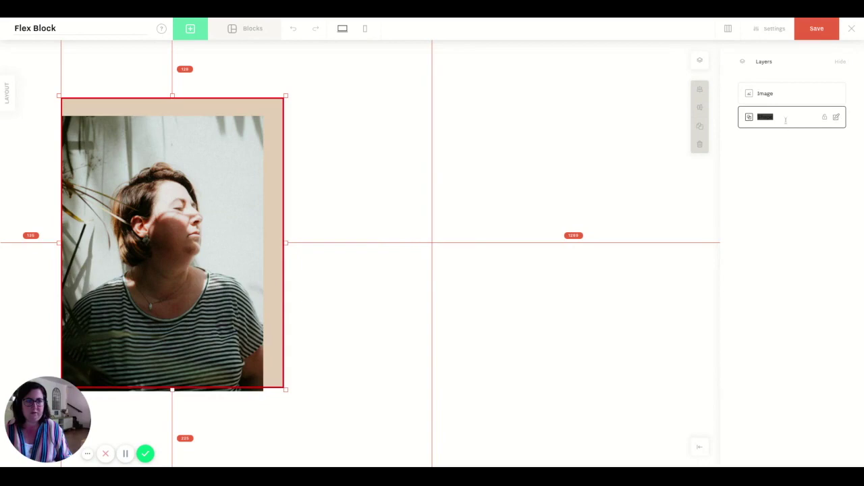
{"action": "type", "text": "S"}
{"action": "key", "text": "BackSpace"}
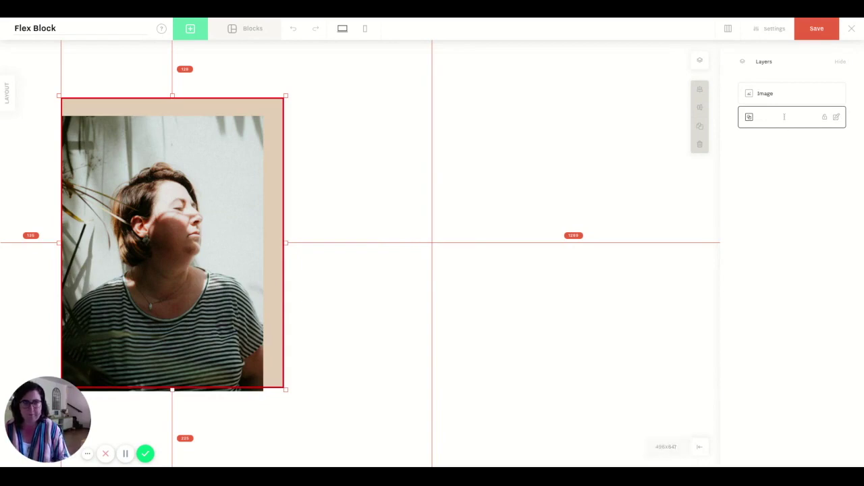
{"action": "type", "text": "BACKGROUND"}
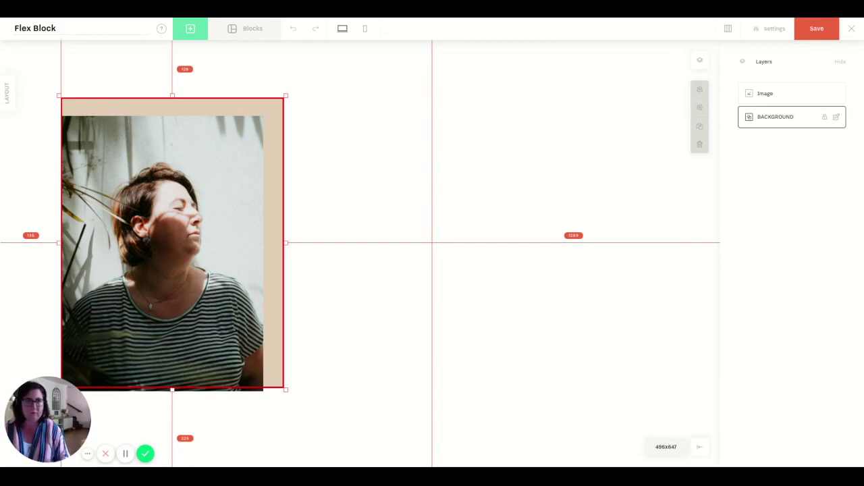
{"action": "key", "text": "Return"}
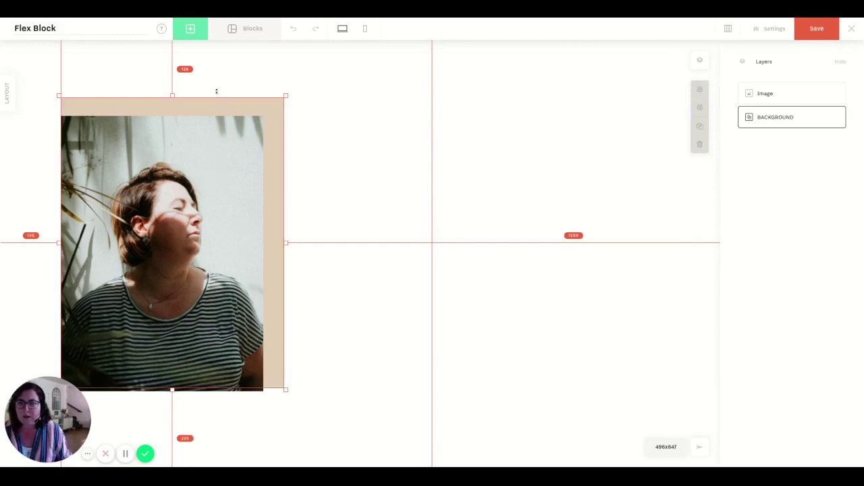
- Enlarge the BACKGROUND box to 513 × 705 and nudge it up to frame the photo
{"action": "left_click_drag", "start_coordinate": [286, 389], "coordinate": [293, 415]}
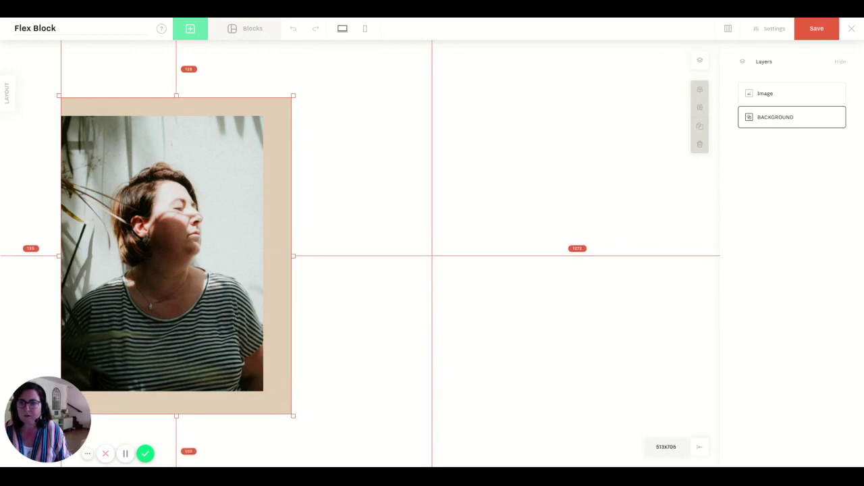
{"action": "left_click_drag", "start_coordinate": [191, 326], "coordinate": [190, 309]}
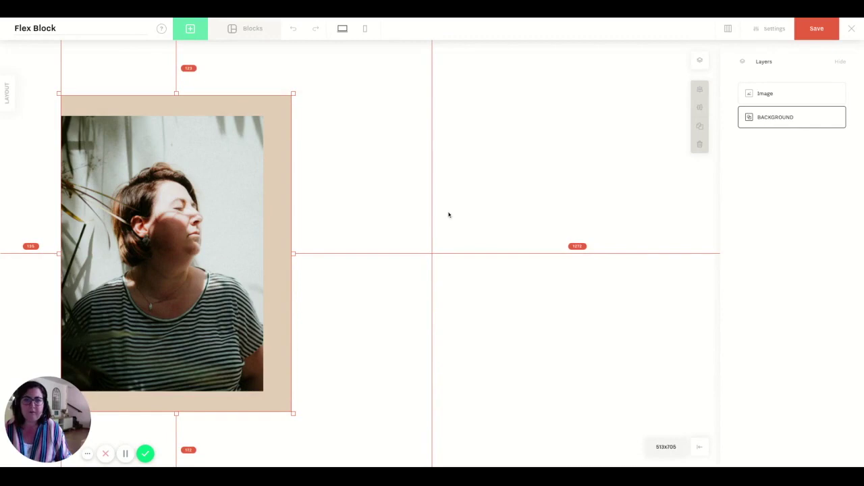
{"action": "left_click", "coordinate": [419, 203]}
- Add a text block beside the photo with the theme's Title 1 Large style
{"action": "left_click", "coordinate": [191, 29]}
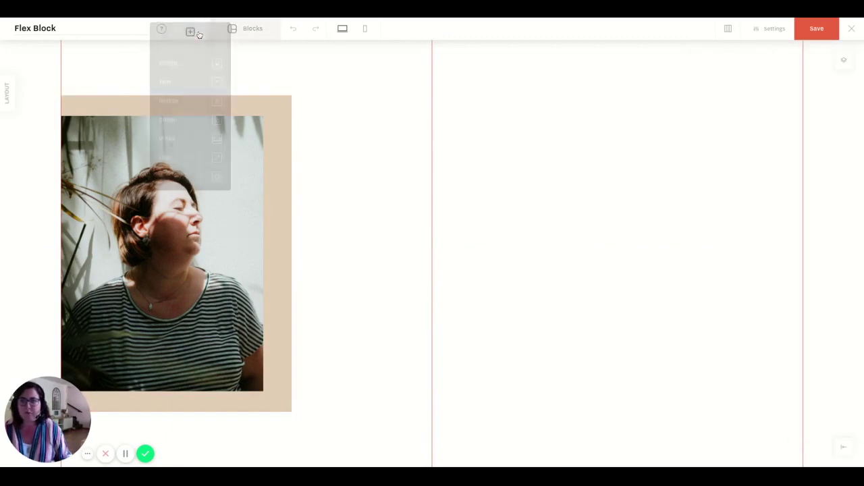
{"action": "left_click", "coordinate": [219, 84]}
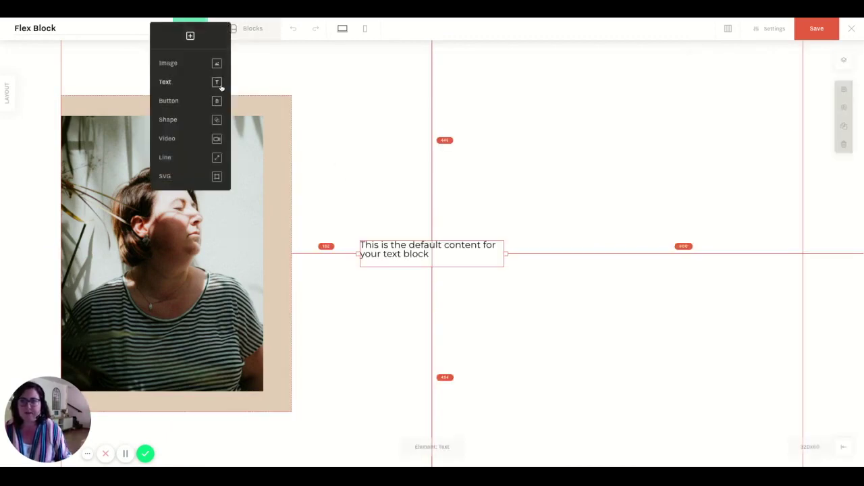
{"action": "double_click", "coordinate": [455, 252]}
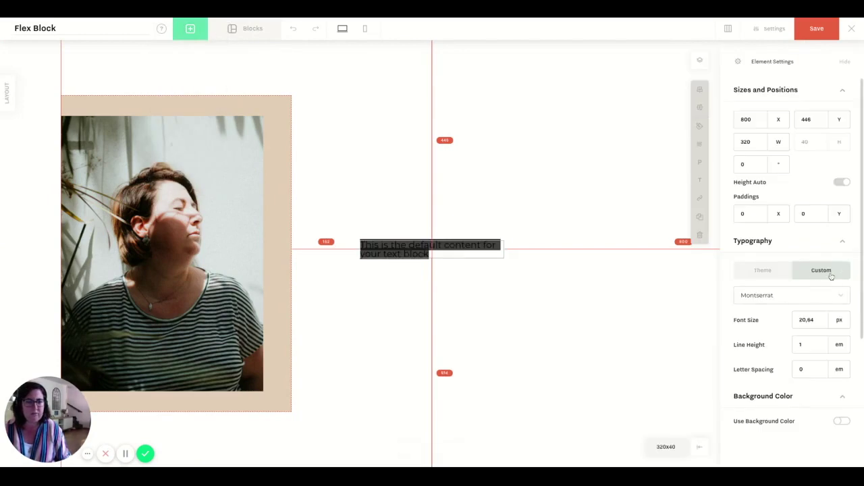
{"action": "left_click", "coordinate": [767, 278]}
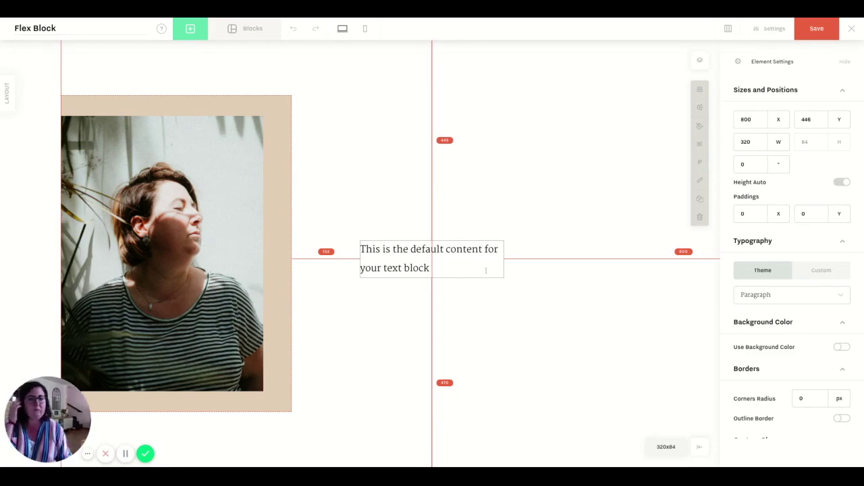
{"action": "triple_click", "coordinate": [445, 270]}
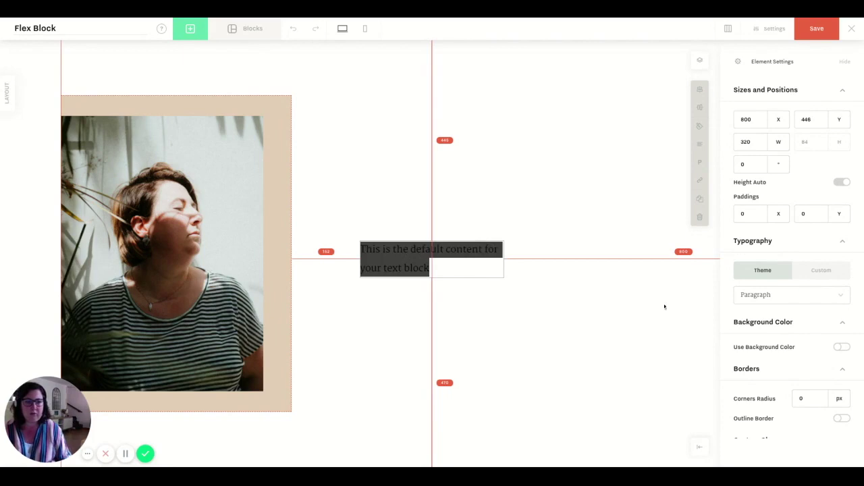
{"action": "left_click", "coordinate": [756, 302]}
{"action": "scroll", "coordinate": [756, 302], "scroll_direction": "down", "scroll_amount": 5}
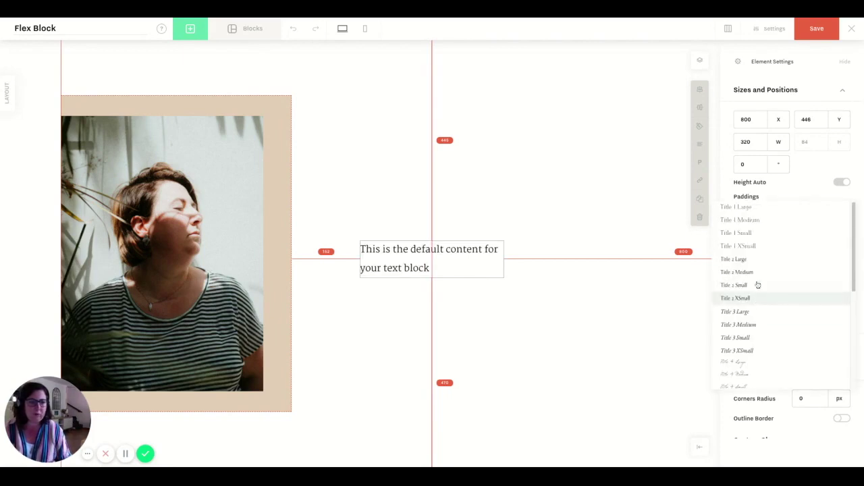
{"action": "left_click", "coordinate": [746, 208]}
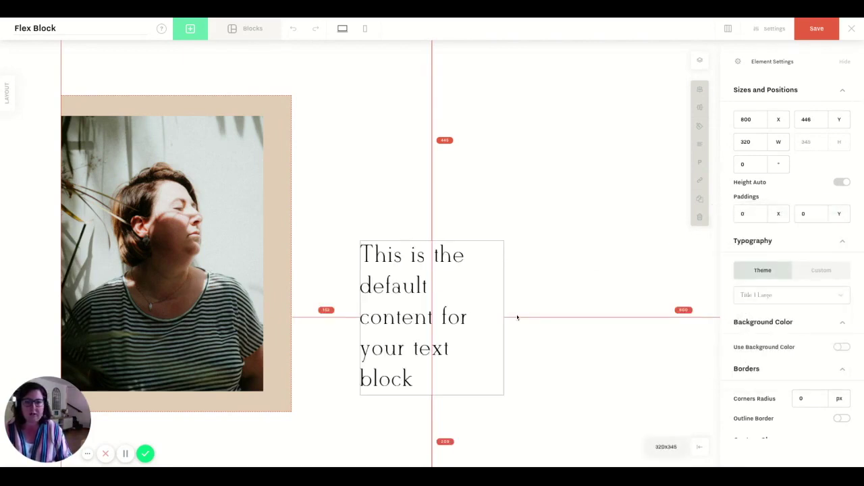
- Replace its text with 'THIS FONT IS THE DEFAULT FONT OF MY THEME'
{"action": "triple_click", "coordinate": [463, 348]}
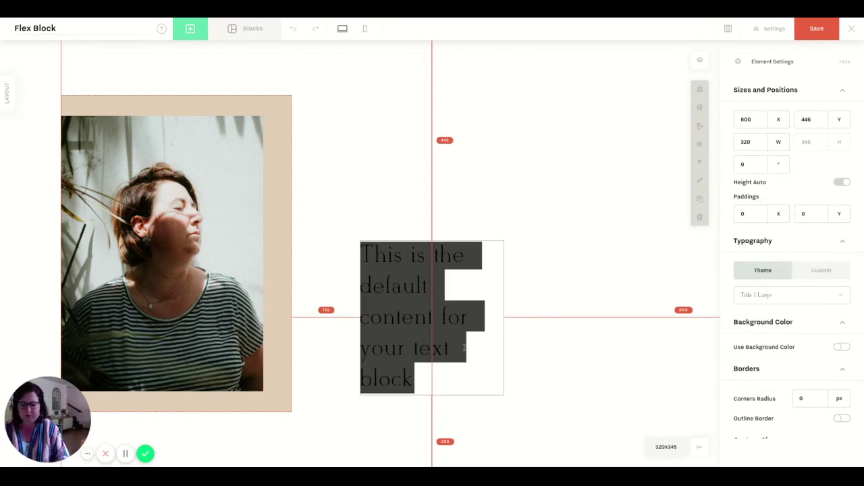
{"action": "type", "text": "THIS FONT IS THE DEZFAUL"}
{"action": "key", "text": "BackSpace"}
{"action": "key", "text": "BackSpace"}
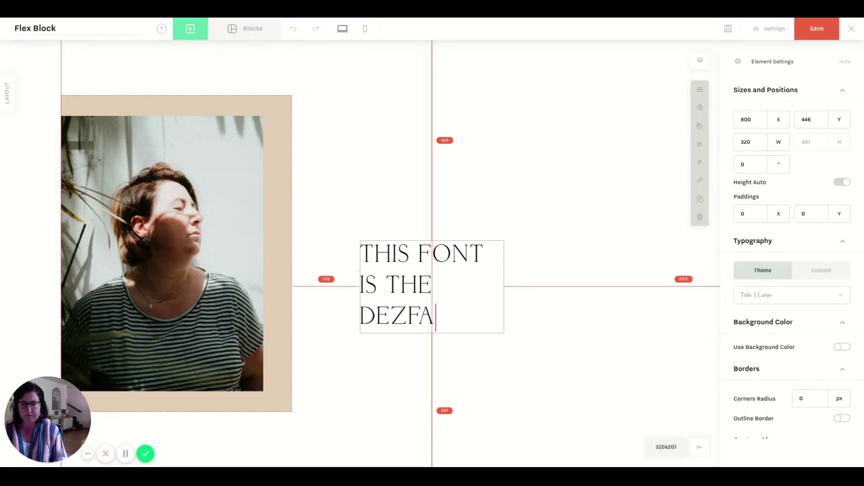
{"action": "key", "text": "BackSpace"}
{"action": "key", "text": "BackSpace"}
{"action": "key", "text": "BackSpace"}
{"action": "type", "text": "FAUKT"}
{"action": "key", "text": "BackSpace"}
{"action": "key", "text": "BackSpace"}
{"action": "type", "text": "lt font o"}
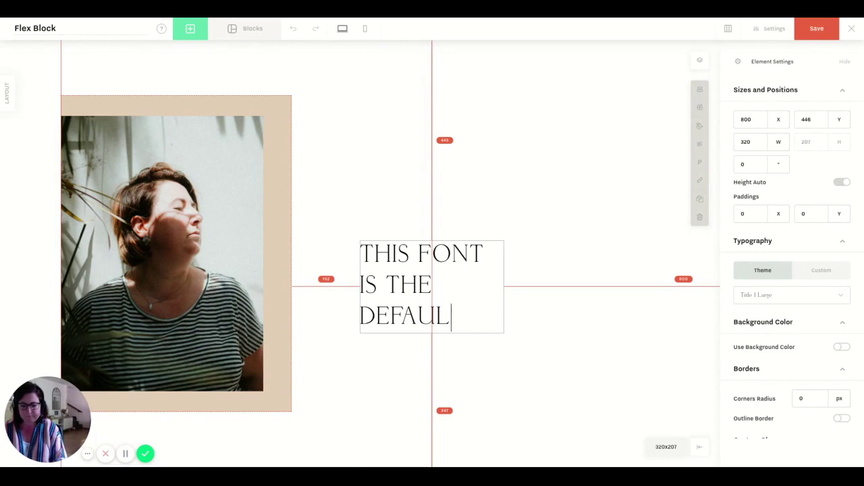
{"action": "type", "text": "f my theme"}
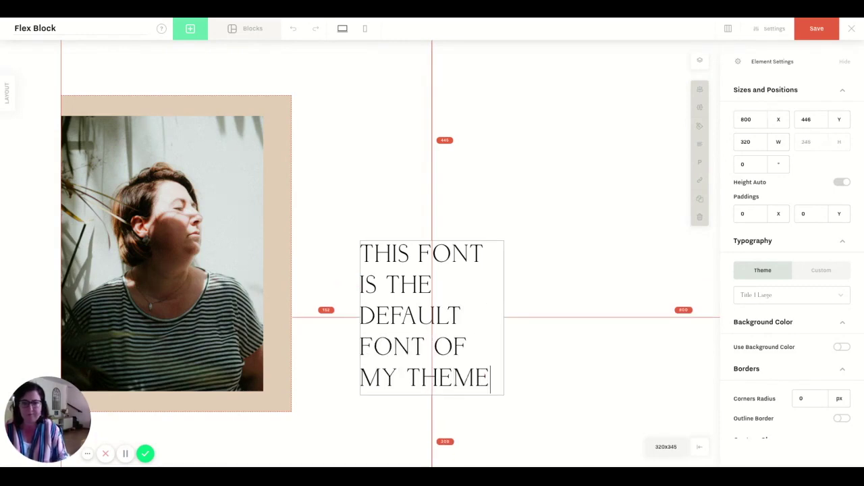
{"action": "key", "text": "Escape"}
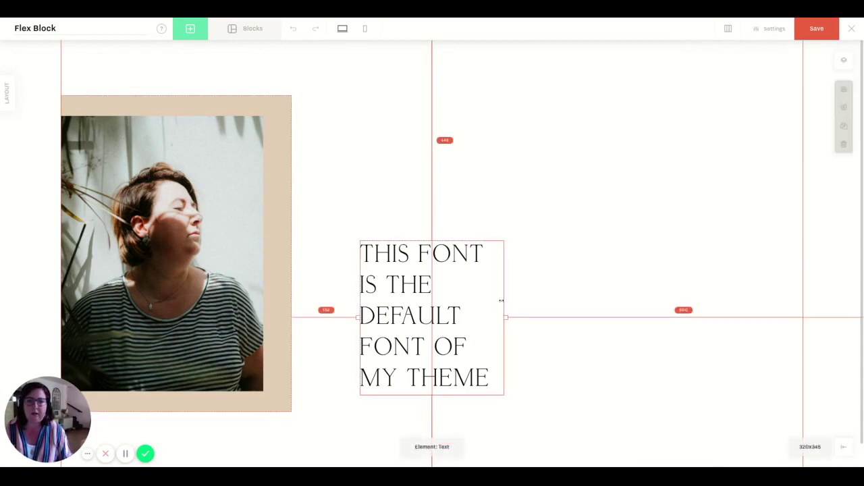
- Widen the heading box from the photo frame across the section's right side
{"action": "left_click_drag", "start_coordinate": [505, 317], "coordinate": [803, 316]}
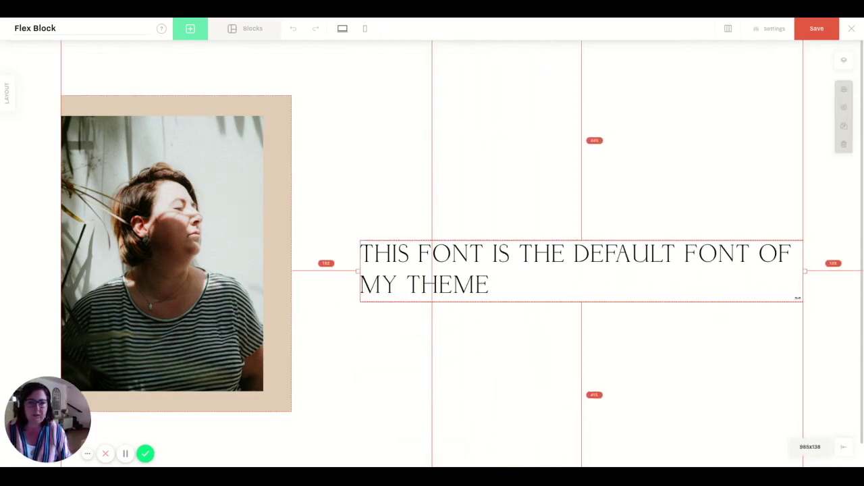
{"action": "left_click_drag", "start_coordinate": [357, 272], "coordinate": [291, 272]}
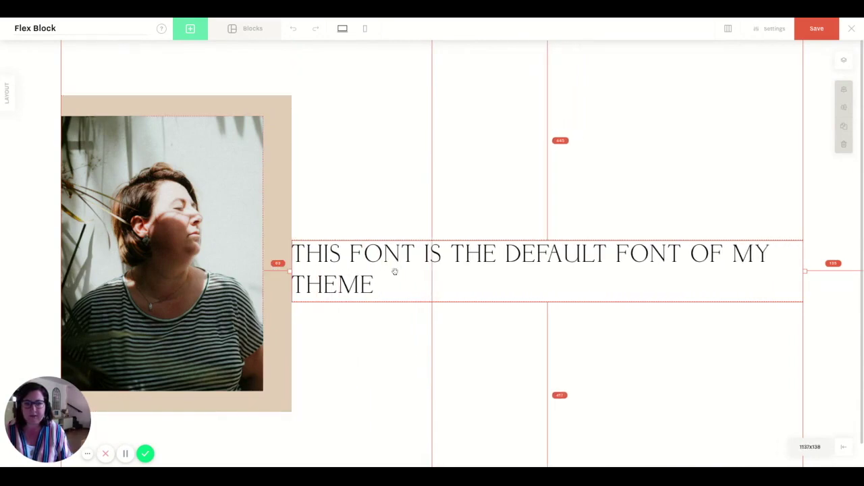
{"action": "mouse_move", "coordinate": [843, 108]}
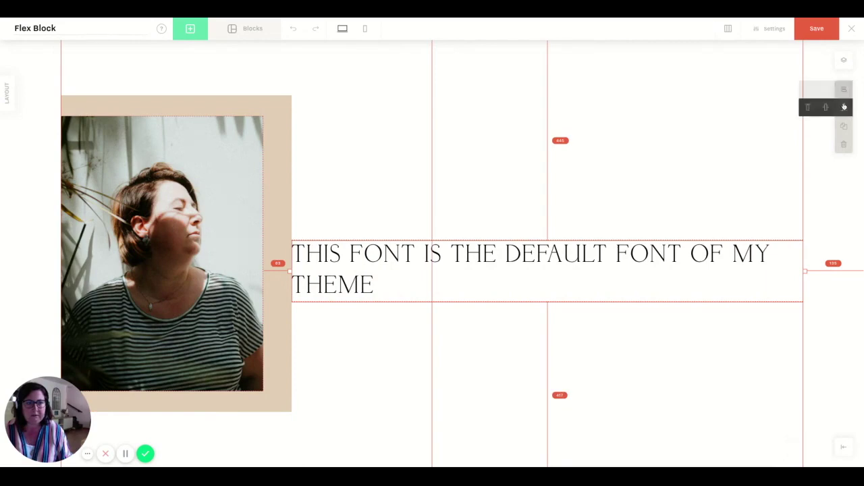
{"action": "left_click", "coordinate": [825, 106]}
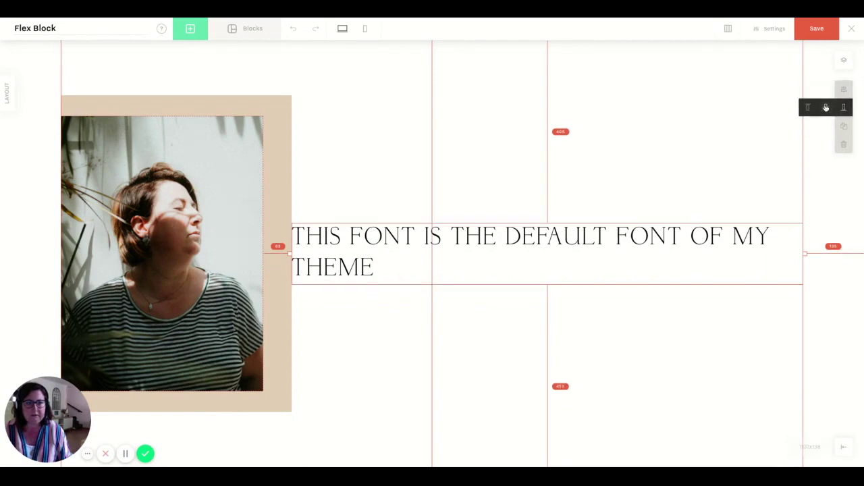
- Colour the heading dark blue #023F73 and centre-align its lines
{"action": "double_click", "coordinate": [493, 249]}
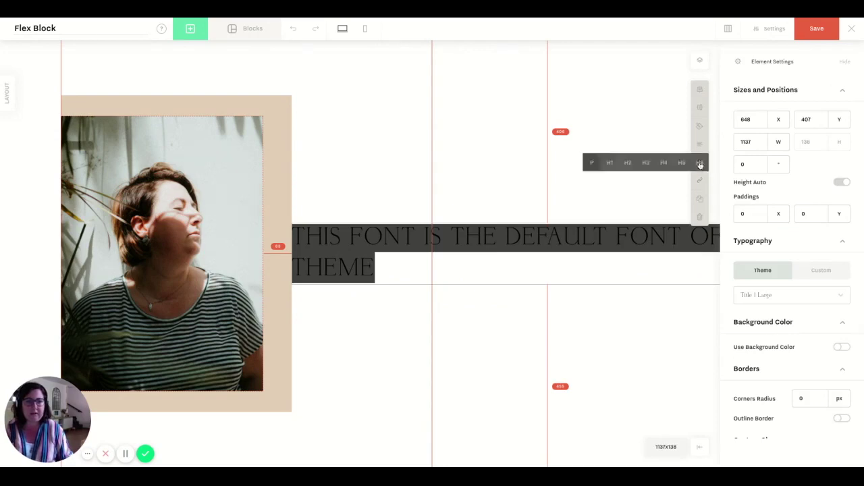
{"action": "left_click", "coordinate": [701, 128]}
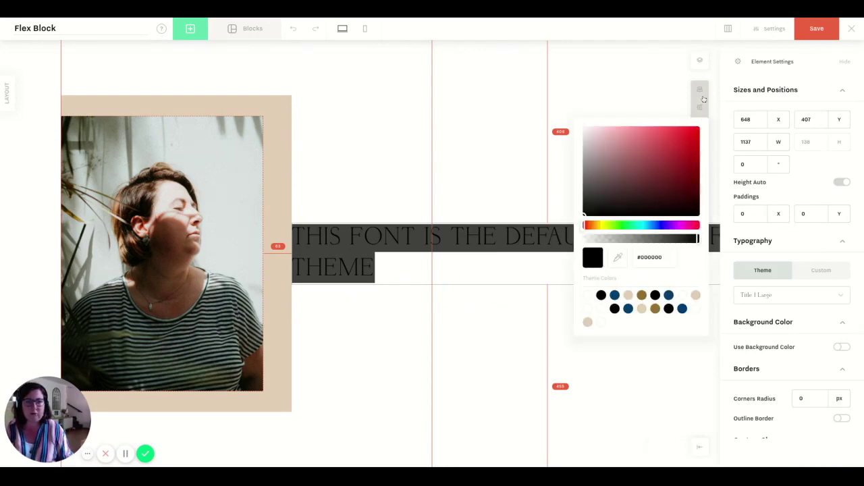
{"action": "left_click", "coordinate": [614, 295]}
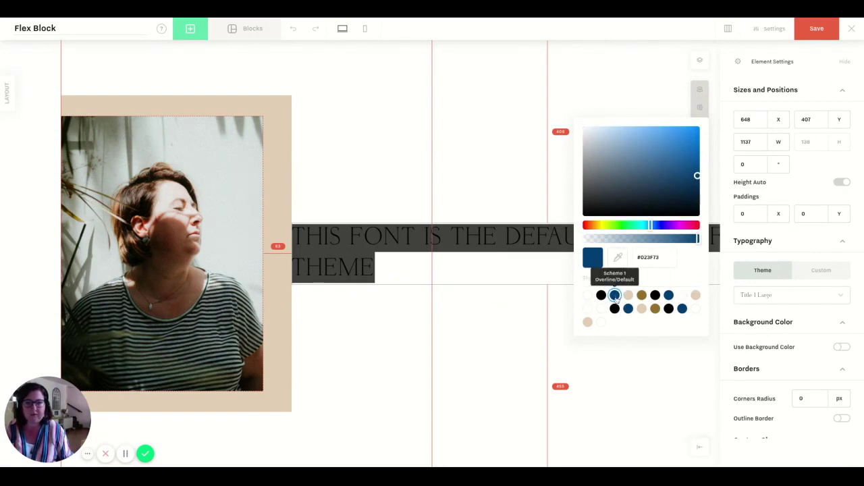
{"action": "left_click", "coordinate": [670, 105]}
{"action": "mouse_move", "coordinate": [698, 143]}
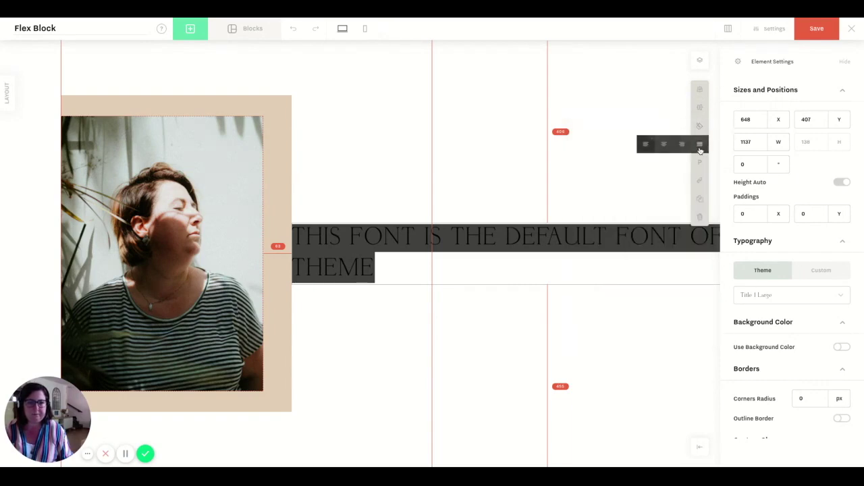
{"action": "left_click", "coordinate": [662, 144]}
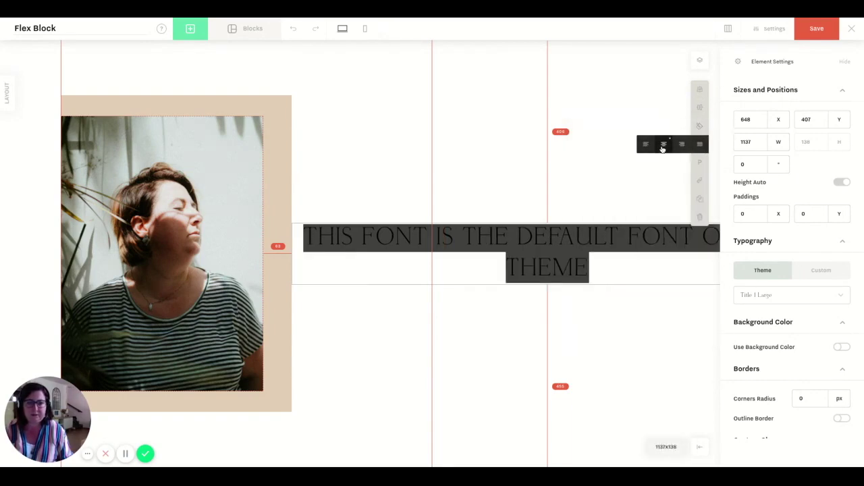
{"action": "mouse_move", "coordinate": [699, 163]}
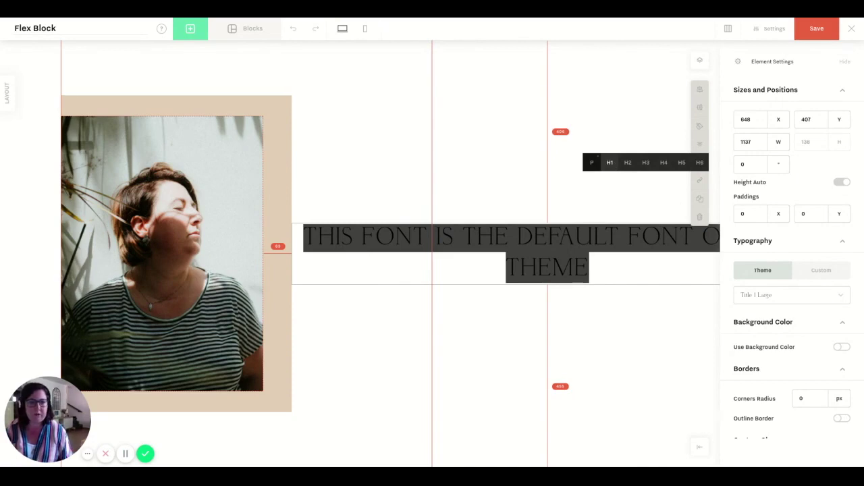
{"action": "left_click", "coordinate": [618, 342]}
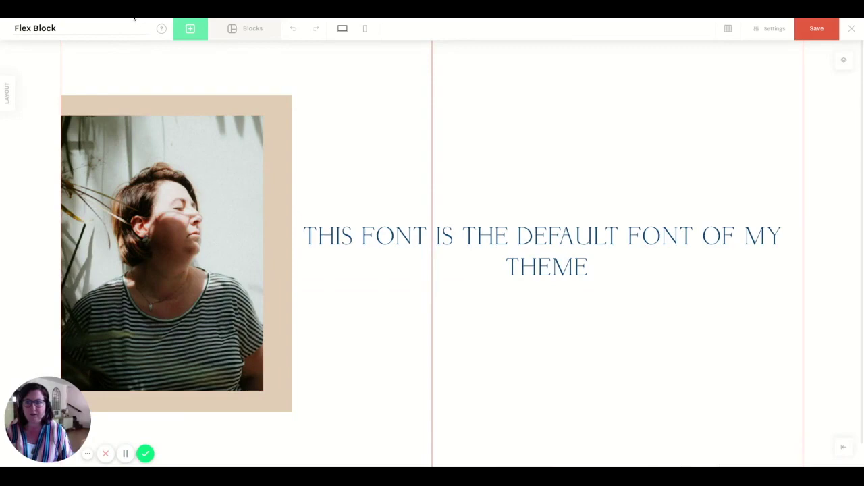
{"action": "left_click", "coordinate": [190, 29]}
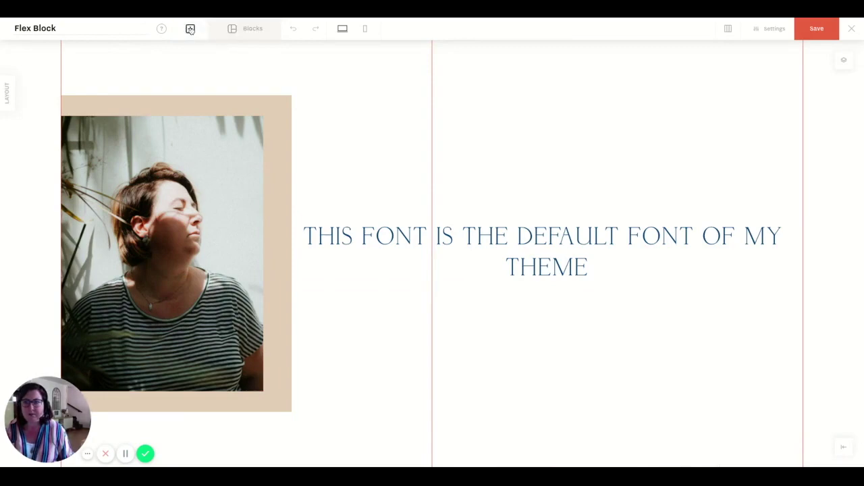
- Add a text block below the heading and apply the theme's script text style
{"action": "left_click", "coordinate": [189, 29]}
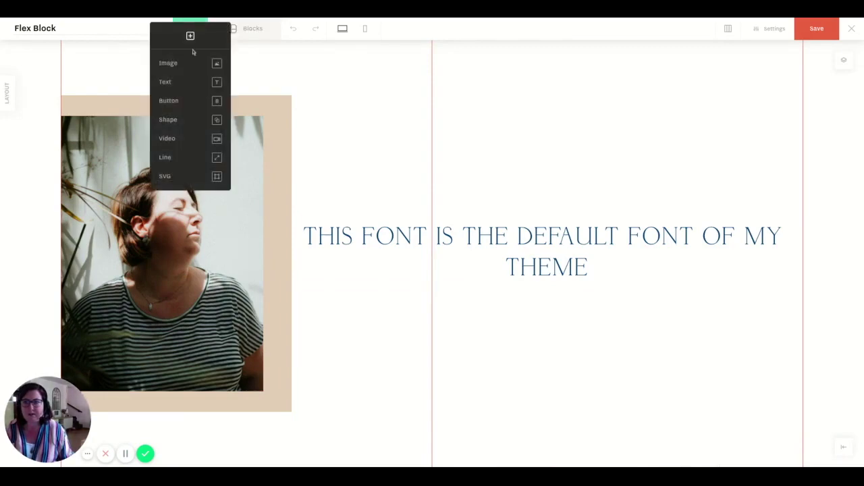
{"action": "left_click", "coordinate": [213, 83]}
{"action": "left_click_drag", "start_coordinate": [450, 261], "coordinate": [603, 346]}
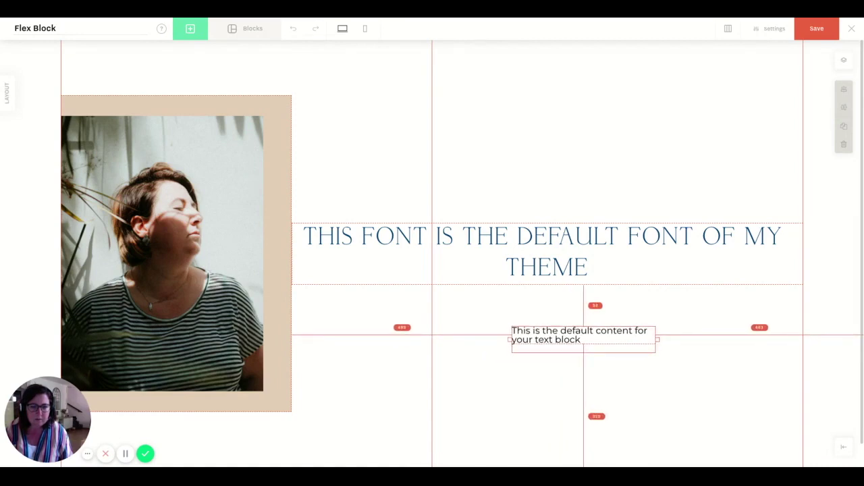
{"action": "double_click", "coordinate": [594, 341]}
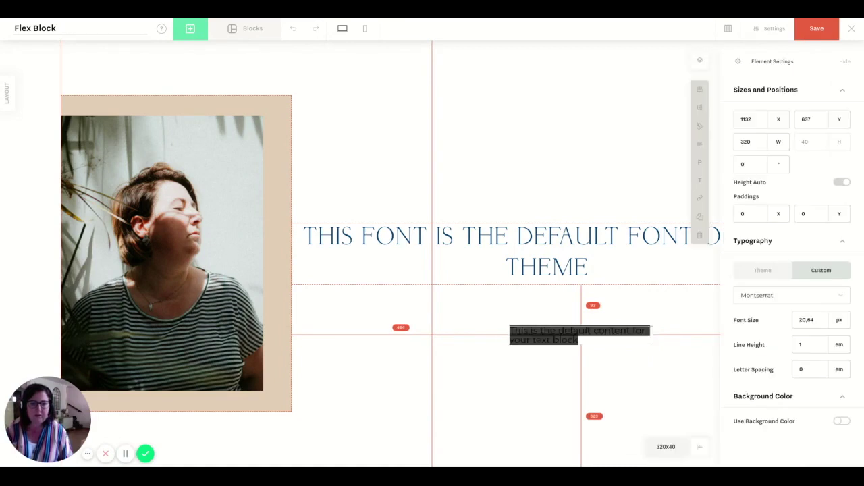
{"action": "left_click", "coordinate": [752, 269]}
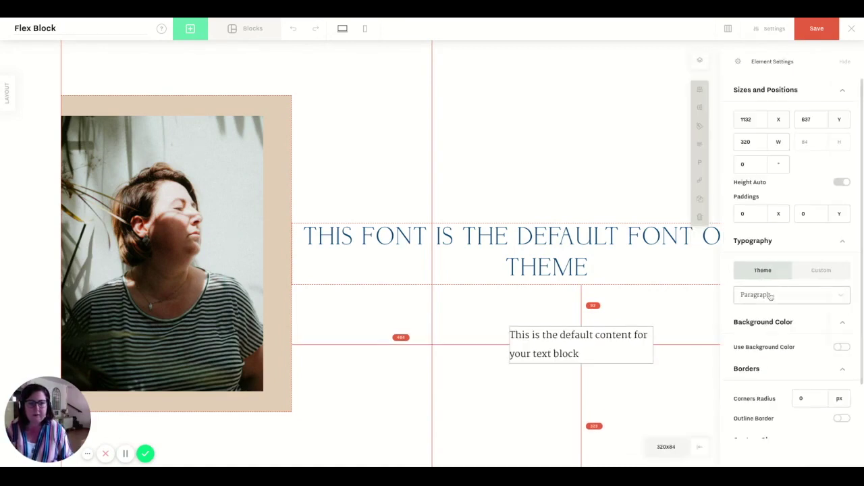
{"action": "left_click", "coordinate": [772, 293]}
{"action": "left_click", "coordinate": [761, 220]}
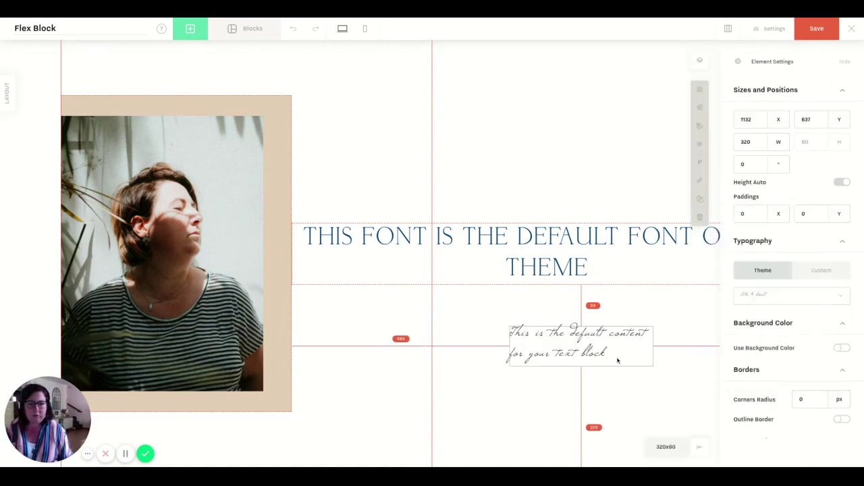
- Type the author's name credit for Flothemes and widen the box to one line
{"action": "double_click", "coordinate": [611, 350]}
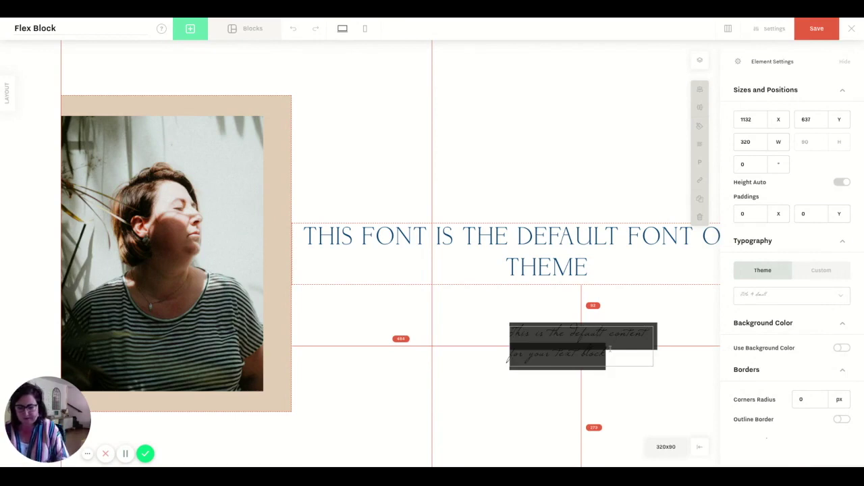
{"action": "type", "text": "car"}
{"action": "key", "text": "BackSpace"}
{"action": "key", "text": "BackSpace"}
{"action": "type", "text": "aroline L"}
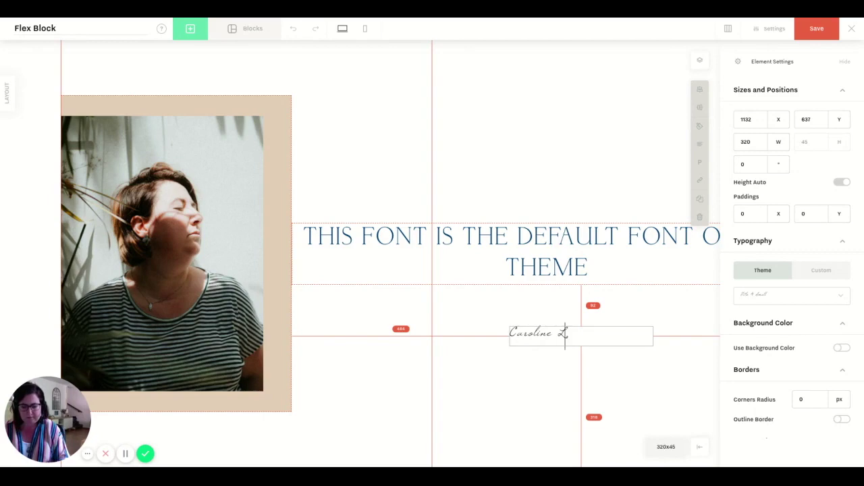
{"action": "type", "text": "abot for H"}
{"action": "type", "text": "lothemes"}
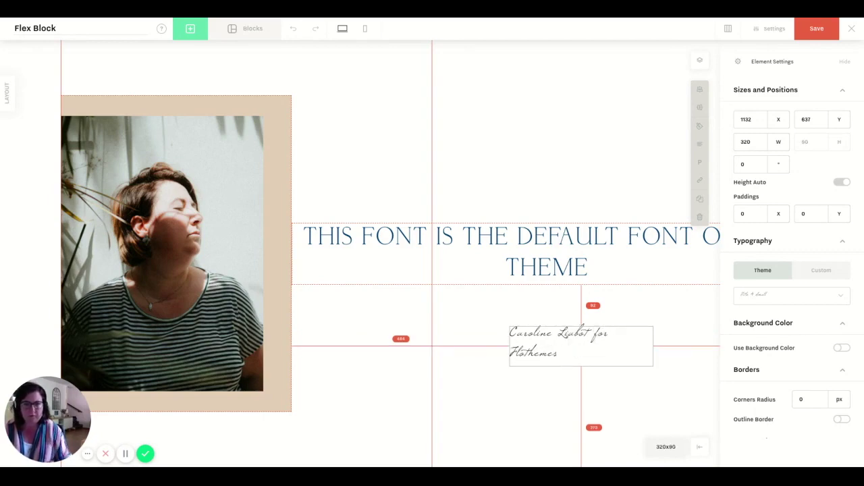
{"action": "left_click", "coordinate": [646, 310]}
{"action": "left_click_drag", "start_coordinate": [658, 345], "coordinate": [643, 333]}
- Insert the Asset-30.png leaf sketch from the media library as a new image
{"action": "left_click", "coordinate": [190, 33]}
{"action": "left_click", "coordinate": [218, 63]}
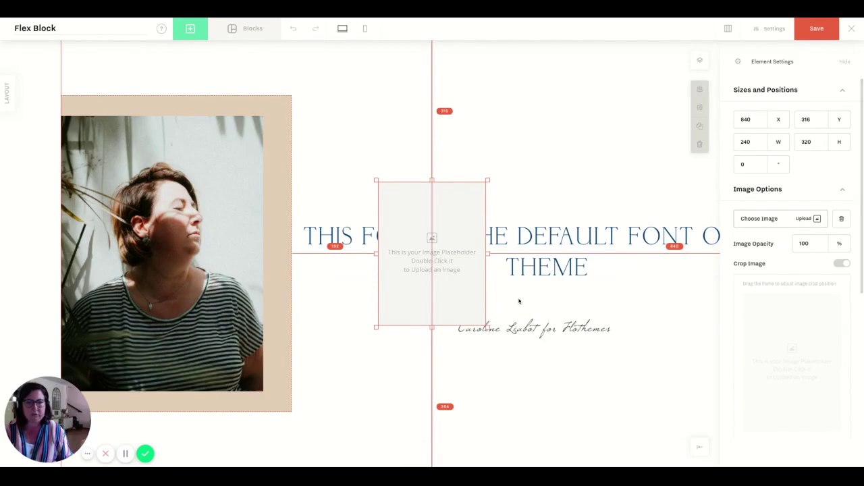
{"action": "left_click", "coordinate": [759, 218]}
{"action": "left_click", "coordinate": [690, 90]}
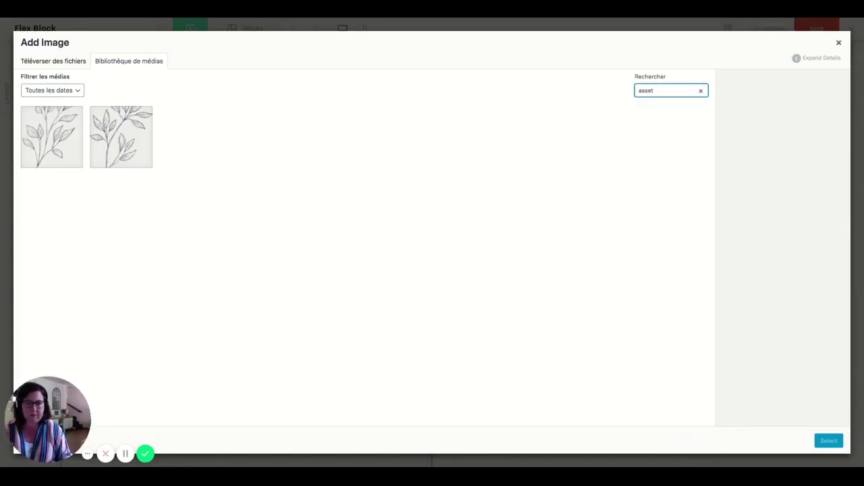
{"action": "left_click", "coordinate": [102, 134]}
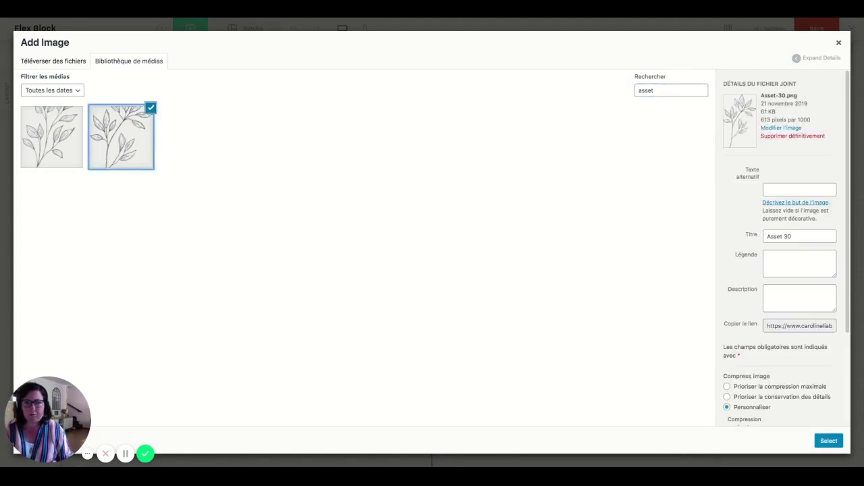
{"action": "left_click", "coordinate": [831, 442]}
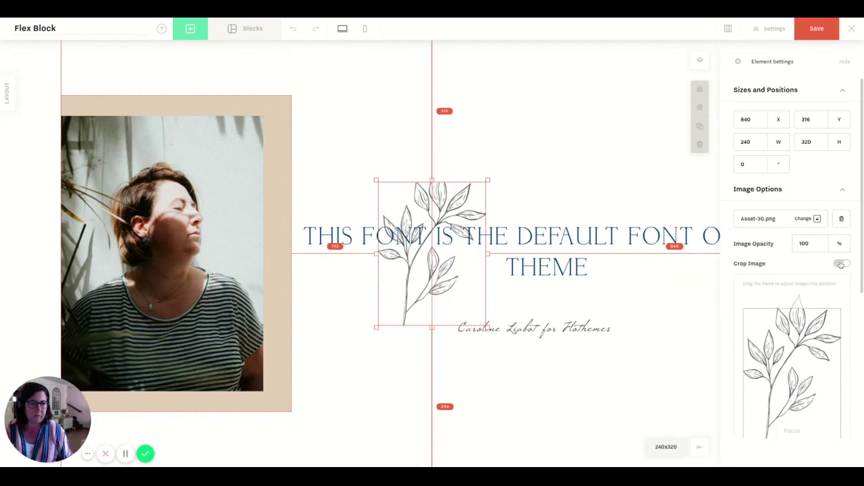
- Shrink the leaf sketch to 170×245 over the photo frame's bottom-right corner
{"action": "left_click_drag", "start_coordinate": [455, 166], "coordinate": [436, 212]}
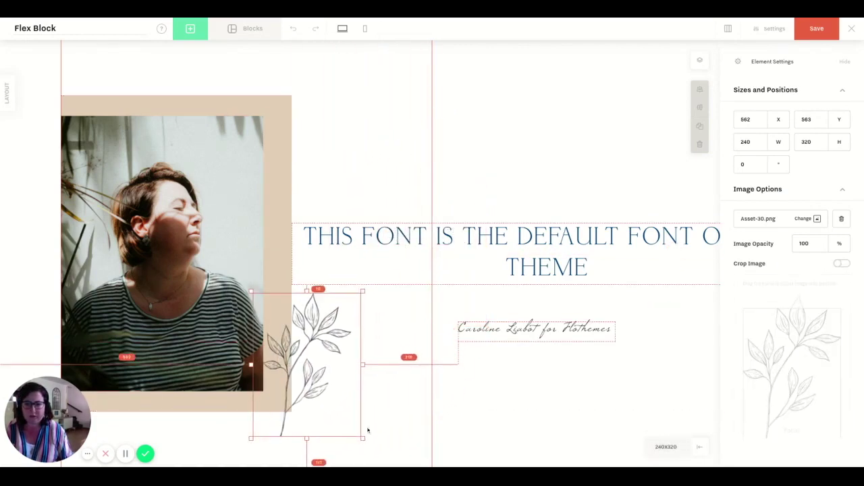
{"action": "left_click_drag", "start_coordinate": [359, 437], "coordinate": [331, 405]}
{"action": "left_click_drag", "start_coordinate": [300, 298], "coordinate": [293, 348]}
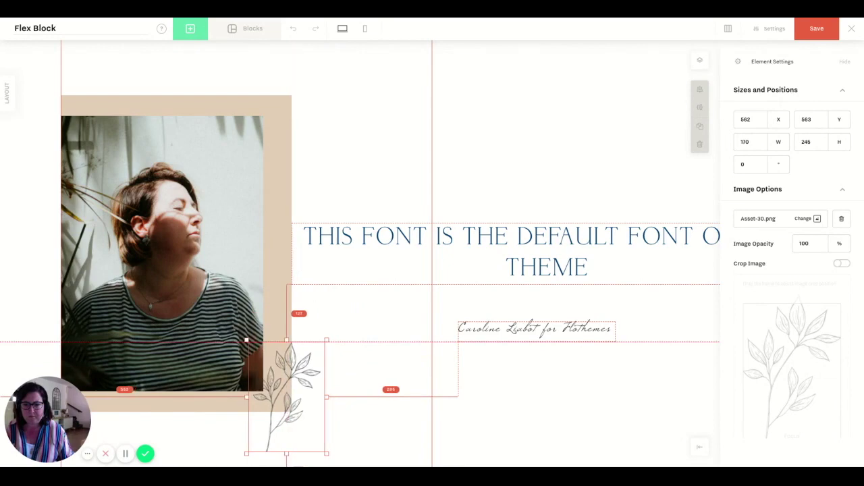
{"action": "left_click", "coordinate": [669, 448]}
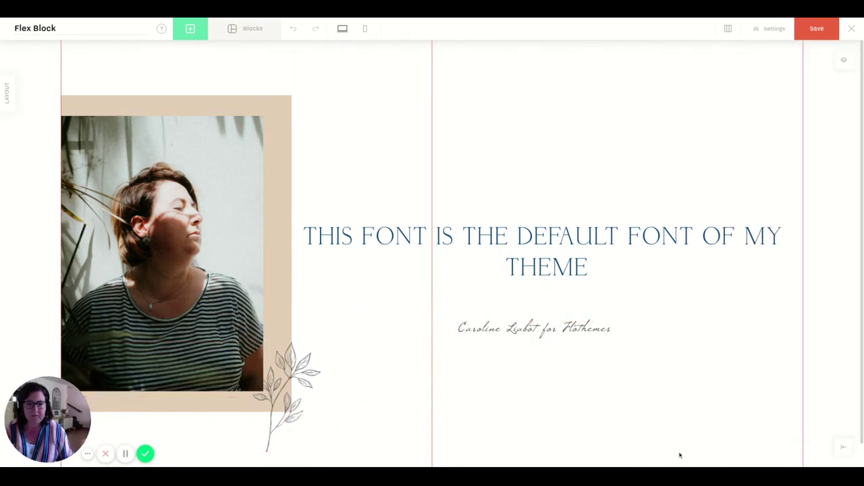
- Add a 242×62 button centred below the script credit line
{"action": "left_click", "coordinate": [197, 33]}
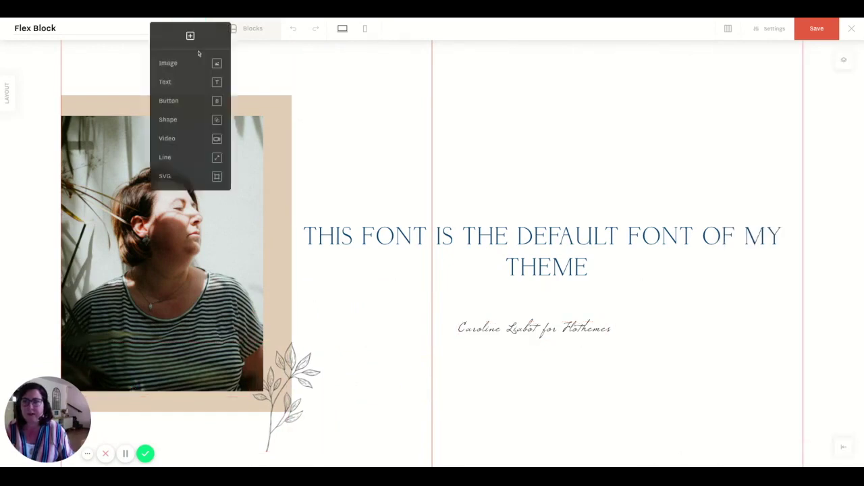
{"action": "left_click_drag", "start_coordinate": [202, 101], "coordinate": [429, 253]}
{"action": "left_click_drag", "start_coordinate": [531, 394], "coordinate": [537, 418]}
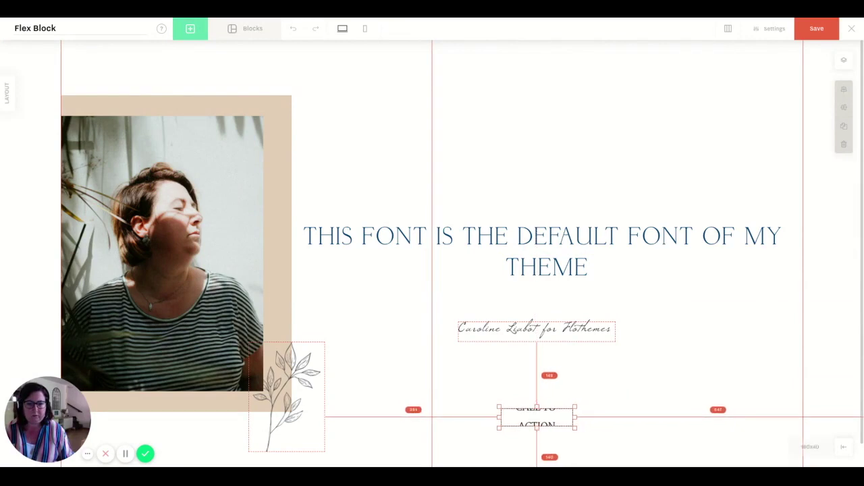
{"action": "left_click", "coordinate": [575, 430]}
{"action": "left_click_drag", "start_coordinate": [604, 436], "coordinate": [610, 439]}
{"action": "left_click_drag", "start_coordinate": [565, 423], "coordinate": [546, 421]}
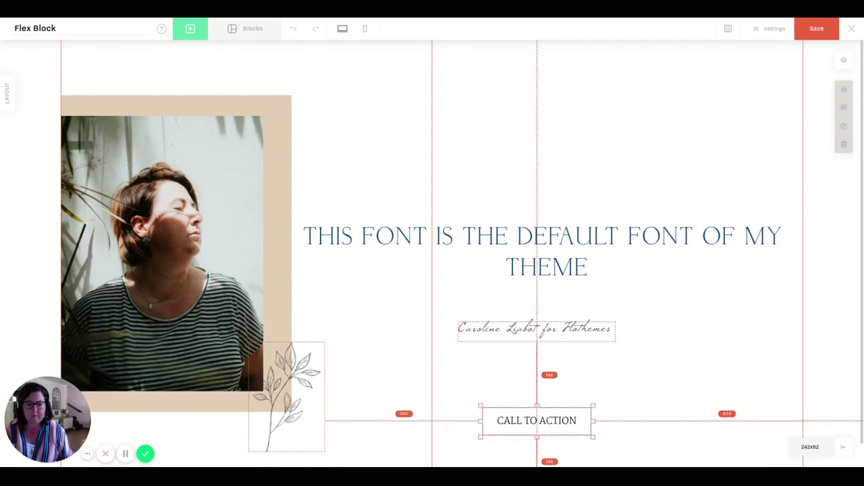
- Give the button label the OVERLINE 2 theme text style
{"action": "double_click", "coordinate": [537, 420]}
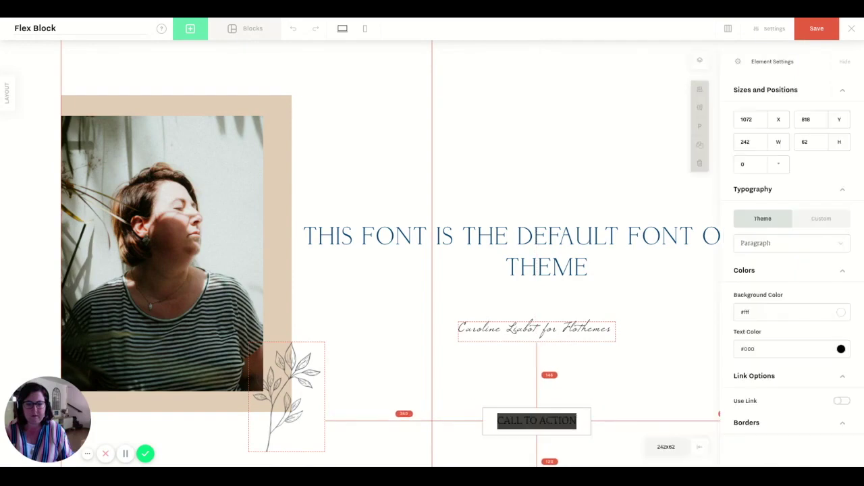
{"action": "left_click", "coordinate": [761, 242]}
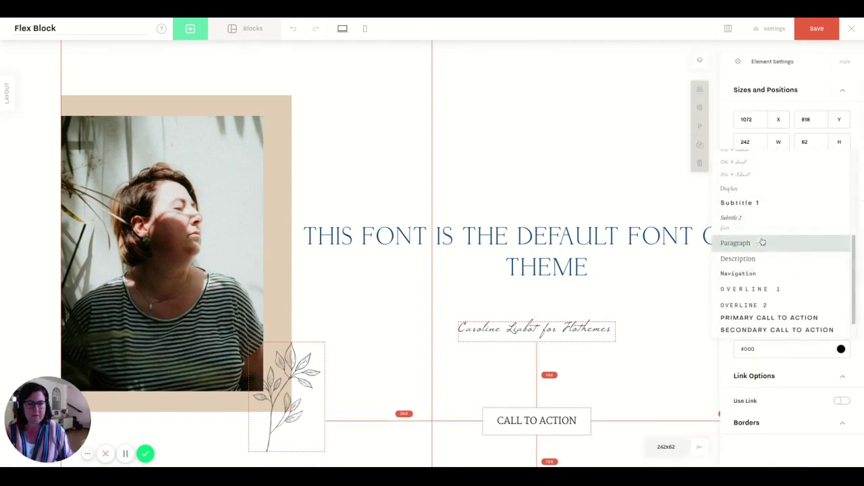
{"action": "left_click", "coordinate": [763, 305]}
{"action": "triple_click", "coordinate": [560, 420]}
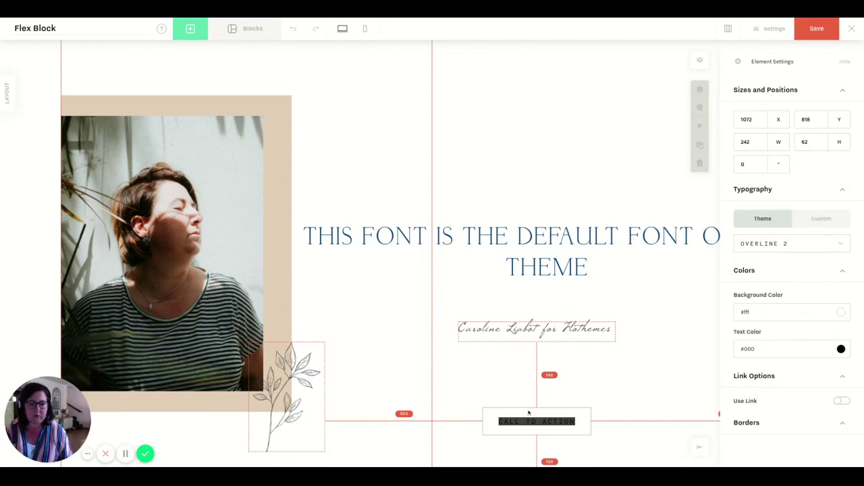
{"action": "left_click", "coordinate": [558, 412]}
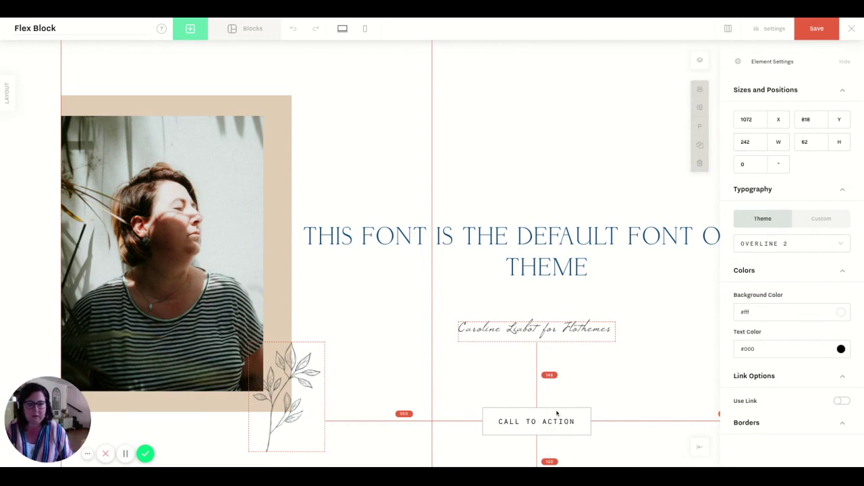
- Set the button background to the gold swatch and its text to white
{"action": "left_click", "coordinate": [768, 313]}
{"action": "scroll", "coordinate": [769, 316], "scroll_direction": "down", "scroll_amount": 2}
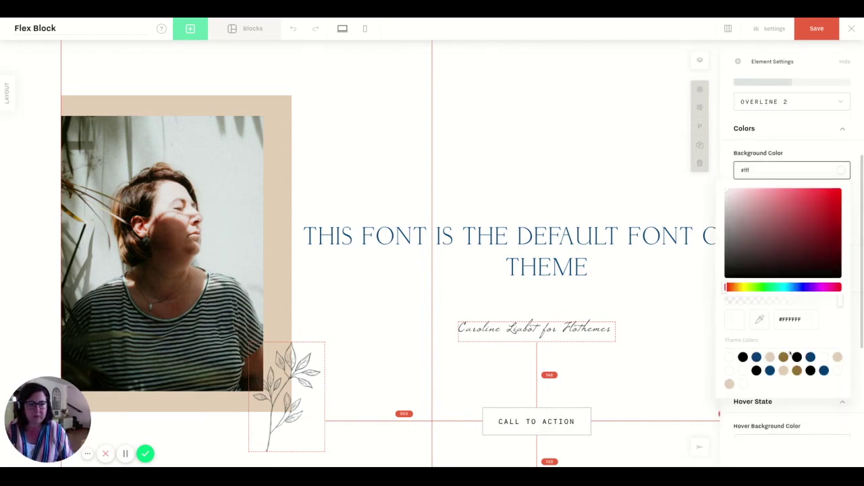
{"action": "left_click", "coordinate": [784, 357]}
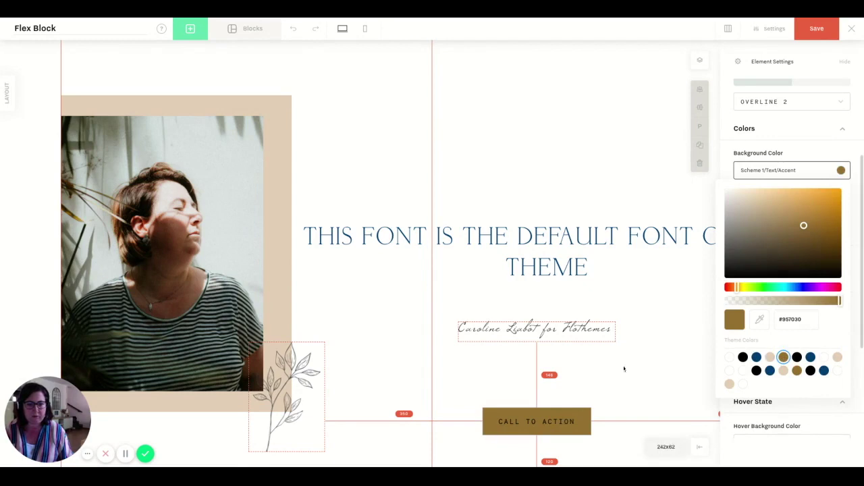
{"action": "left_click", "coordinate": [775, 141]}
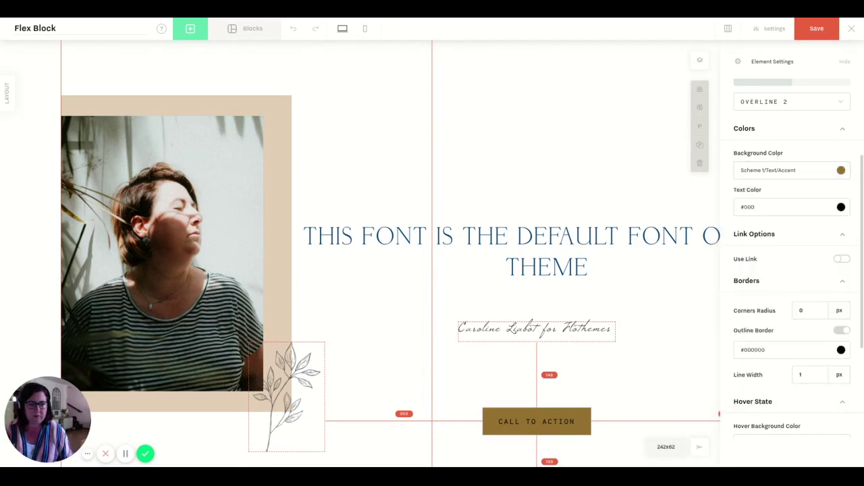
{"action": "left_click", "coordinate": [773, 206]}
{"action": "left_click", "coordinate": [729, 393]}
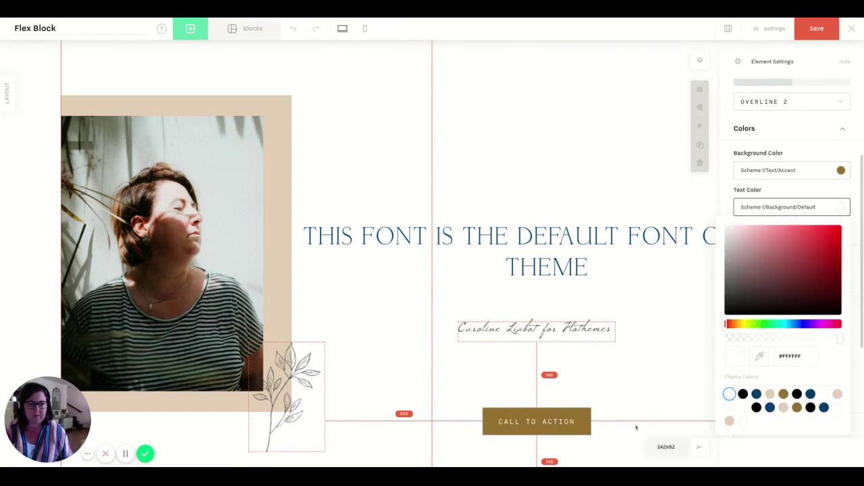
{"action": "left_click", "coordinate": [645, 308]}
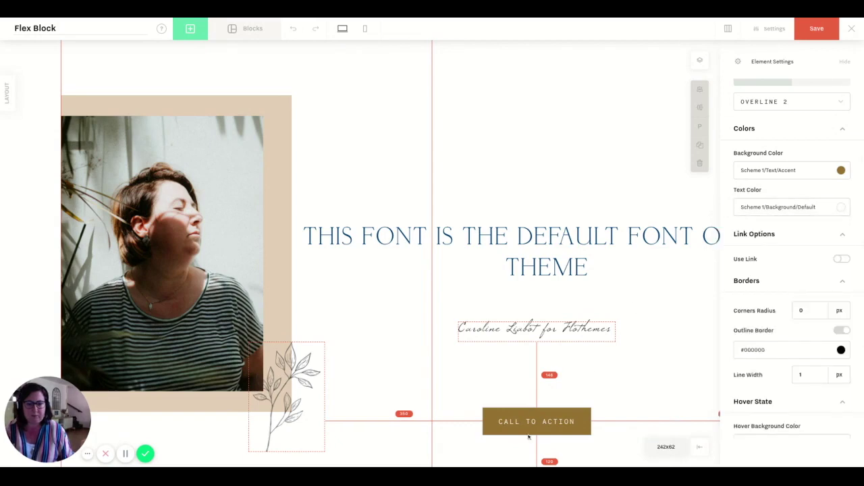
{"action": "scroll", "coordinate": [802, 341], "scroll_direction": "down", "scroll_amount": 1}
- Link the button to the author's website, opening in a new tab
{"action": "left_click", "coordinate": [842, 244]}
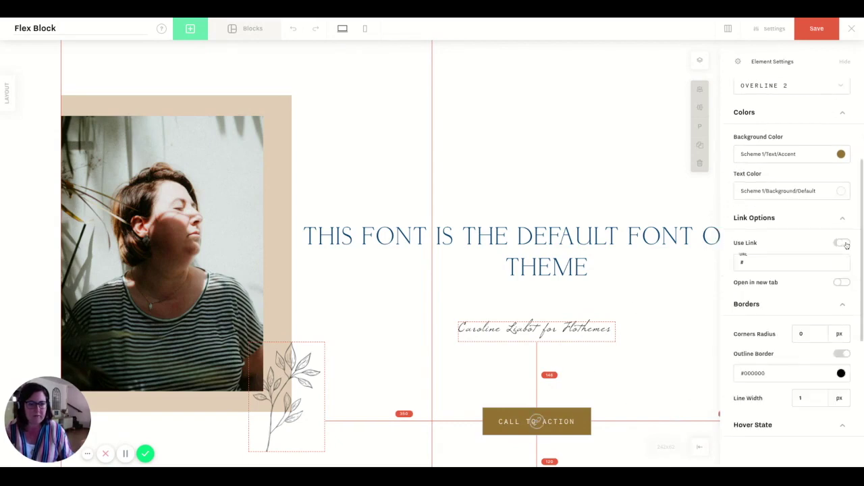
{"action": "left_click", "coordinate": [787, 262]}
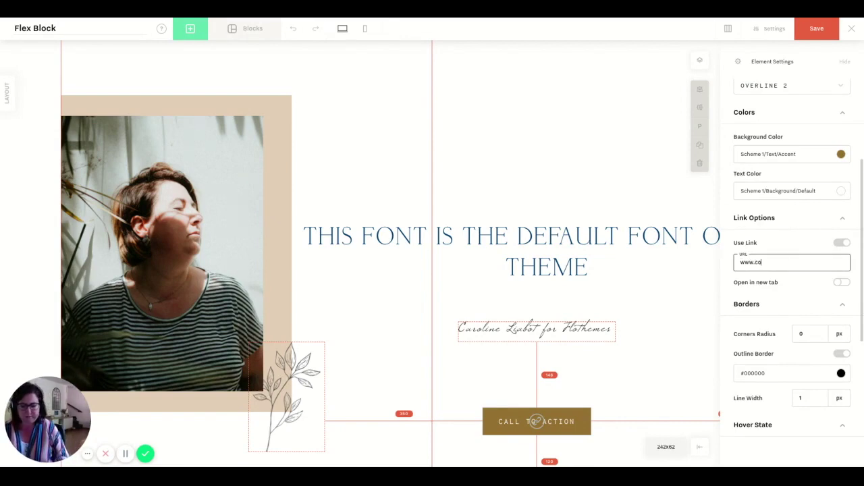
{"action": "type", "text": "www.carolinelliabot.fr/contact"}
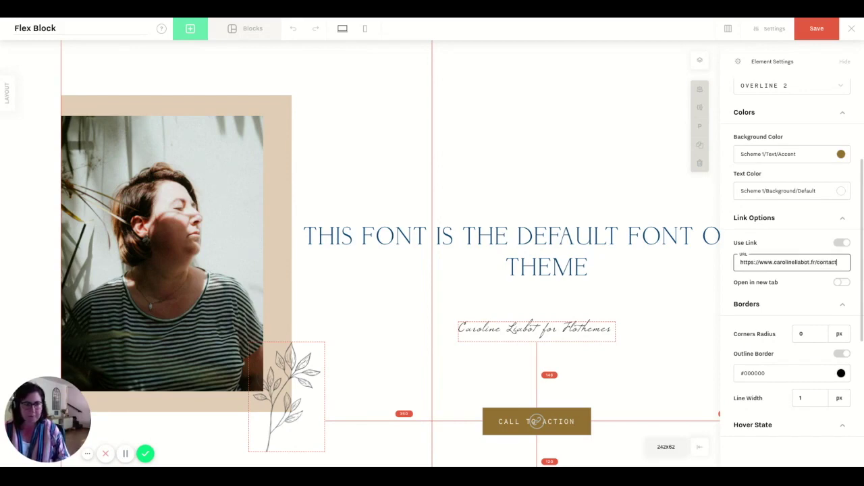
{"action": "left_click", "coordinate": [848, 285]}
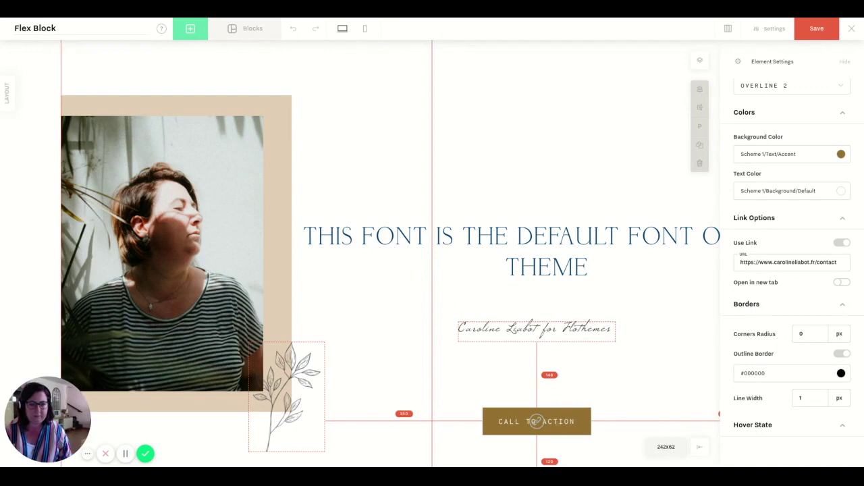
- Set the hover background to Background/Accent beige and hover text to Text/Default black
{"action": "scroll", "coordinate": [813, 337], "scroll_direction": "down", "scroll_amount": 3}
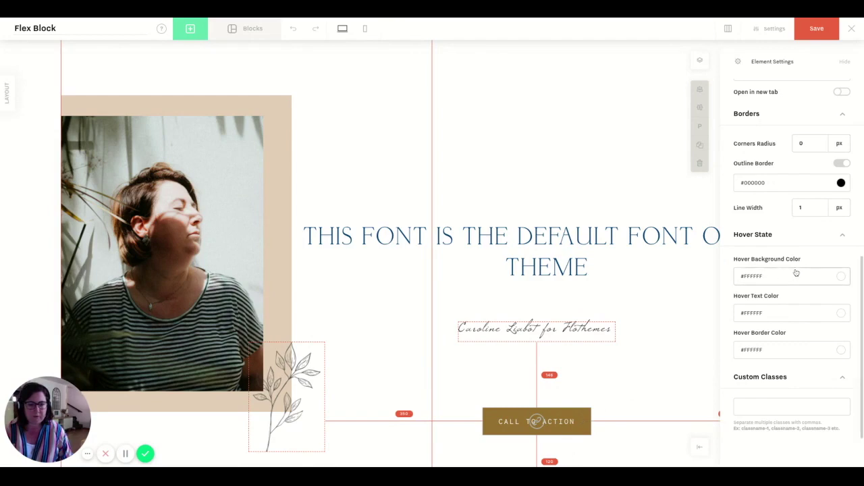
{"action": "left_click", "coordinate": [767, 277]}
{"action": "scroll", "coordinate": [790, 349], "scroll_direction": "down", "scroll_amount": 2}
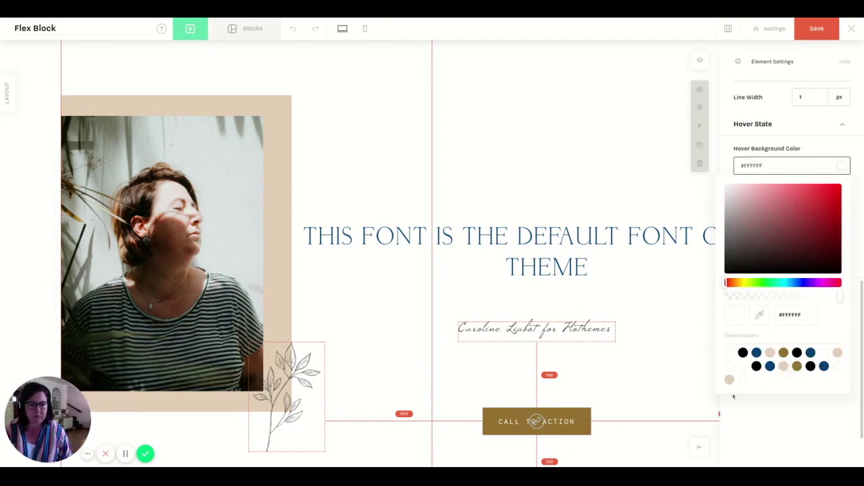
{"action": "left_click", "coordinate": [771, 354]}
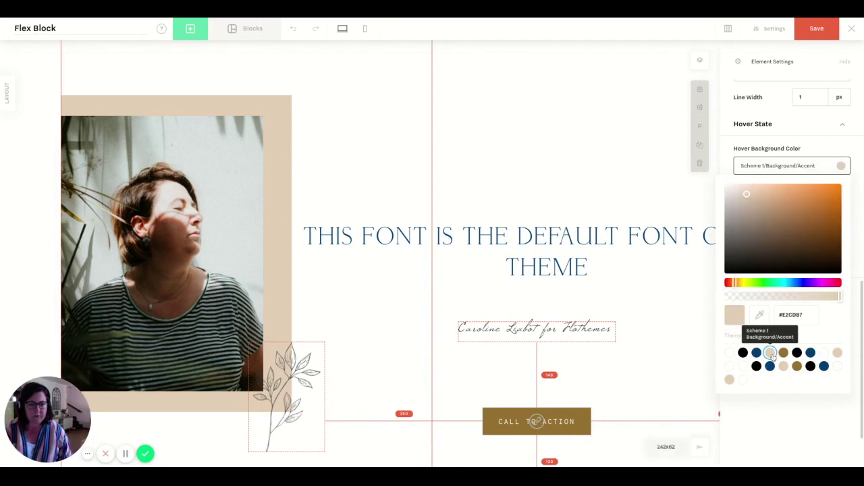
{"action": "left_click", "coordinate": [819, 121]}
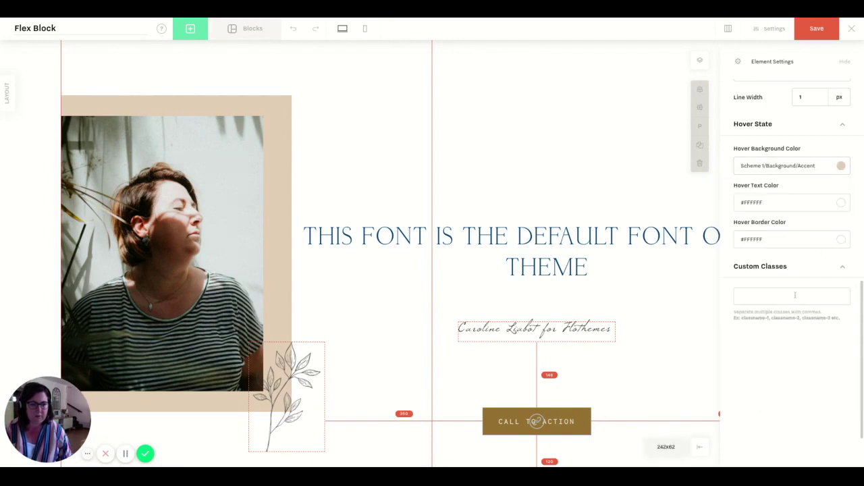
{"action": "left_click", "coordinate": [763, 202]}
{"action": "left_click", "coordinate": [743, 389]}
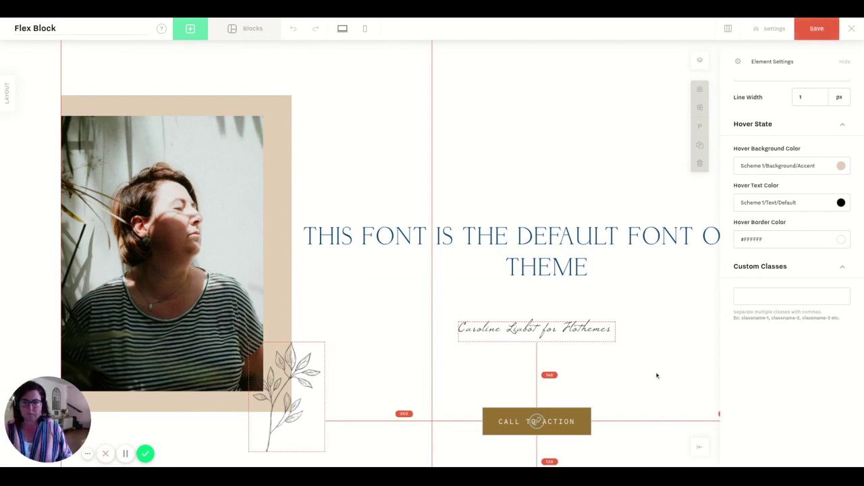
- Dock the settings panel left, save with Ctrl+S, and open the mobile layout editor
{"action": "left_click", "coordinate": [701, 448]}
{"action": "key", "text": "ctrl+s"}
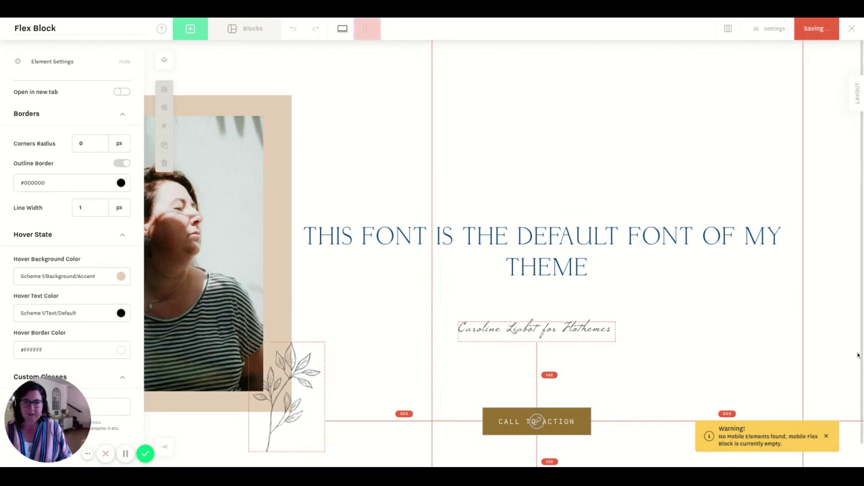
{"action": "left_click", "coordinate": [365, 31]}
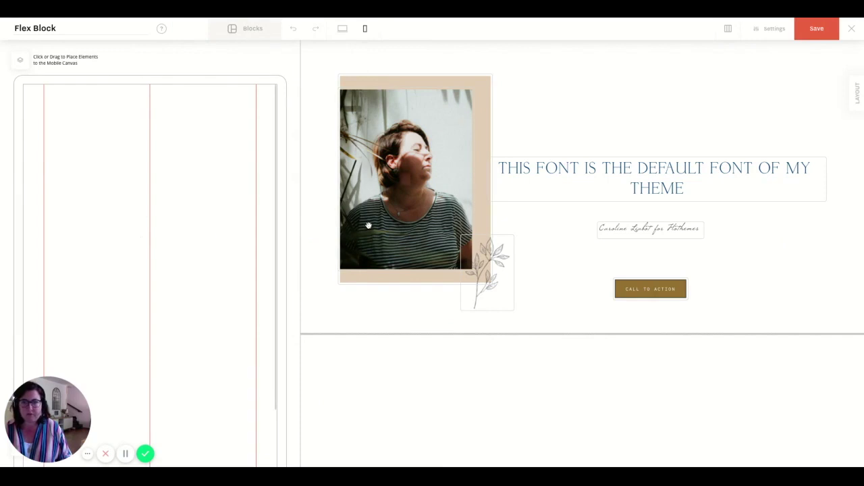
- Place the beige backdrop on the mobile canvas, narrowed and aligned to the guide
{"action": "left_click", "coordinate": [485, 98]}
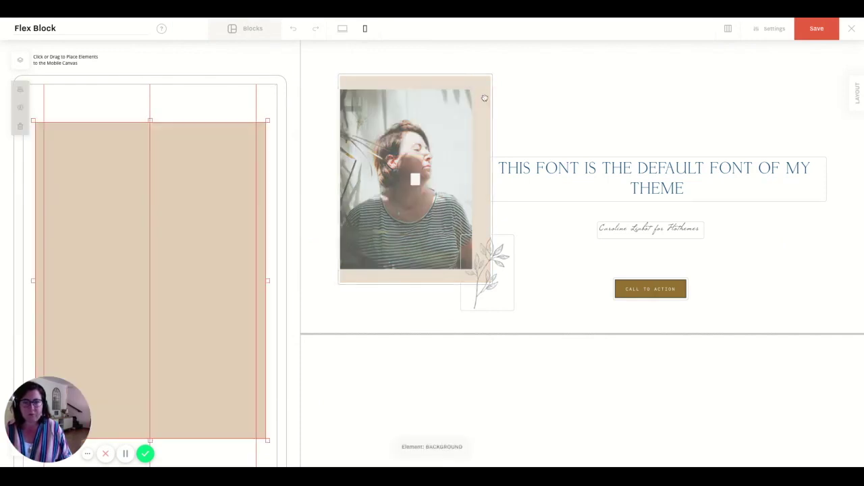
{"action": "left_click_drag", "start_coordinate": [268, 278], "coordinate": [258, 278]}
{"action": "left_click_drag", "start_coordinate": [202, 272], "coordinate": [202, 271]}
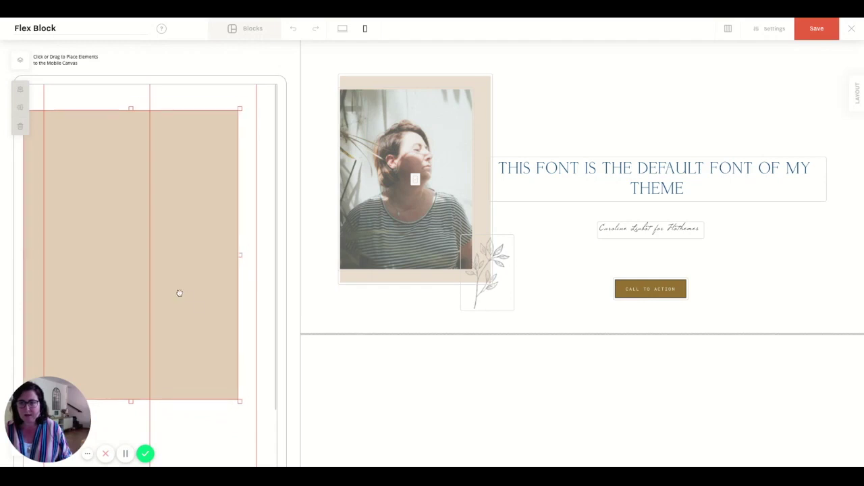
- Place the portrait photo on the mobile canvas at its left edge
{"action": "mouse_move", "coordinate": [421, 177]}
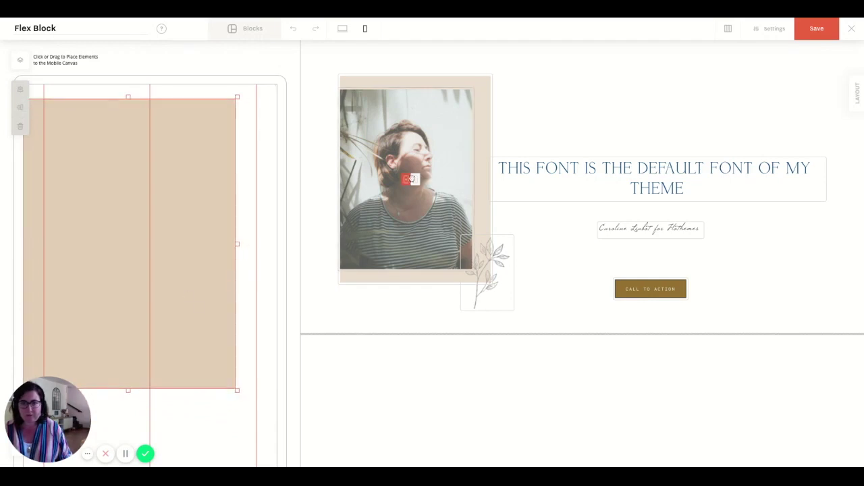
{"action": "left_click", "coordinate": [420, 145]}
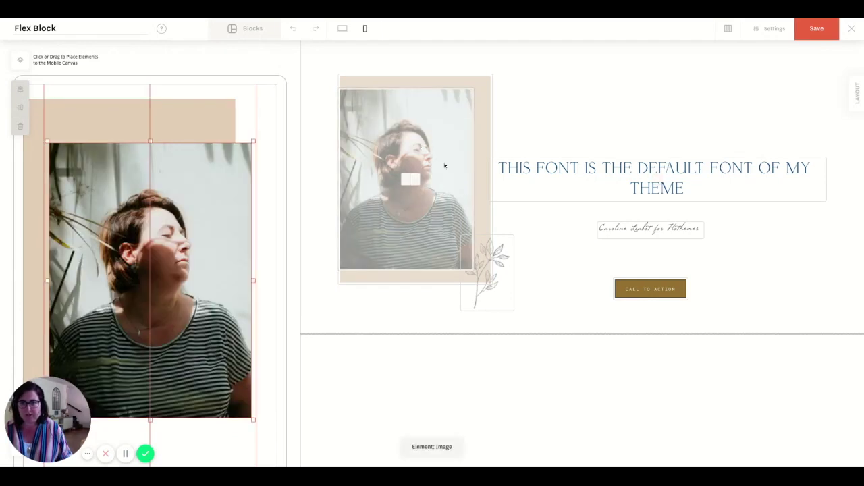
{"action": "left_click_drag", "start_coordinate": [179, 238], "coordinate": [178, 239]}
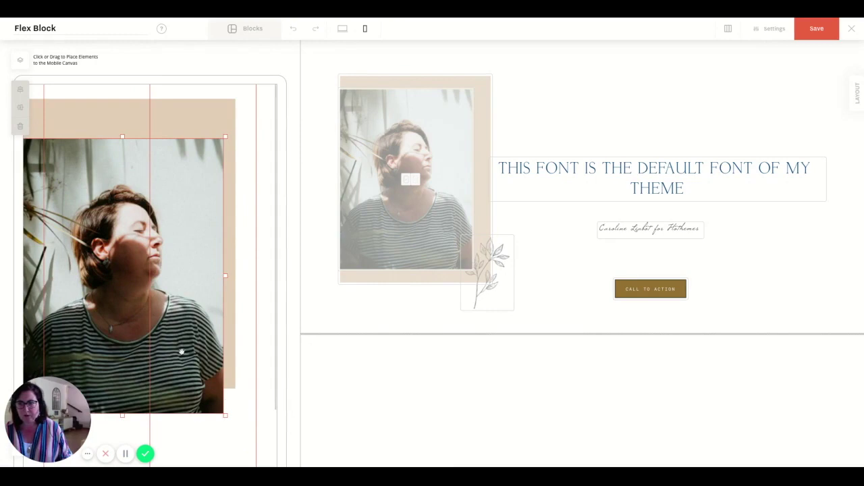
{"action": "scroll", "coordinate": [188, 308], "scroll_direction": "down", "scroll_amount": 3}
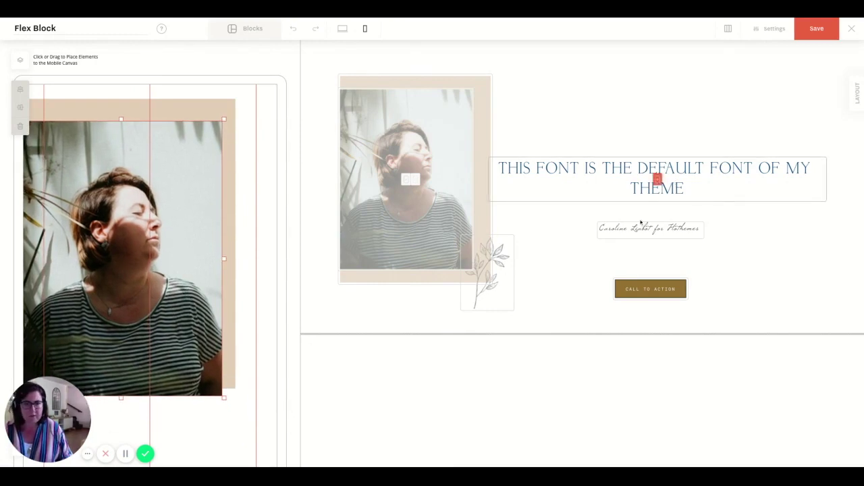
{"action": "scroll", "coordinate": [261, 222], "scroll_direction": "down", "scroll_amount": 5}
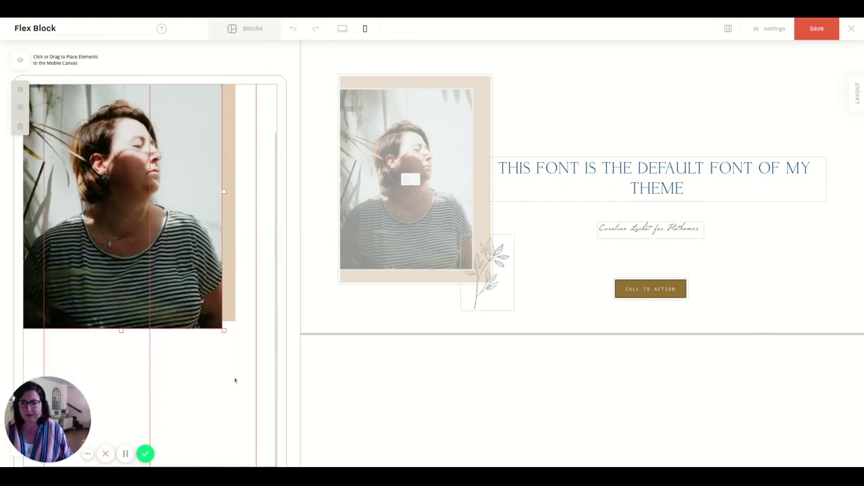
- Set Mobile Height to 1300 px in the section's general settings
{"action": "left_click", "coordinate": [769, 31]}
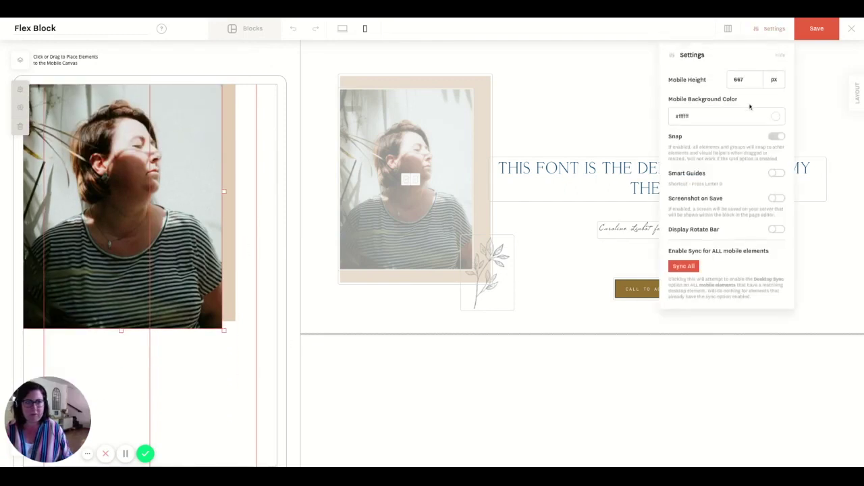
{"action": "double_click", "coordinate": [753, 74]}
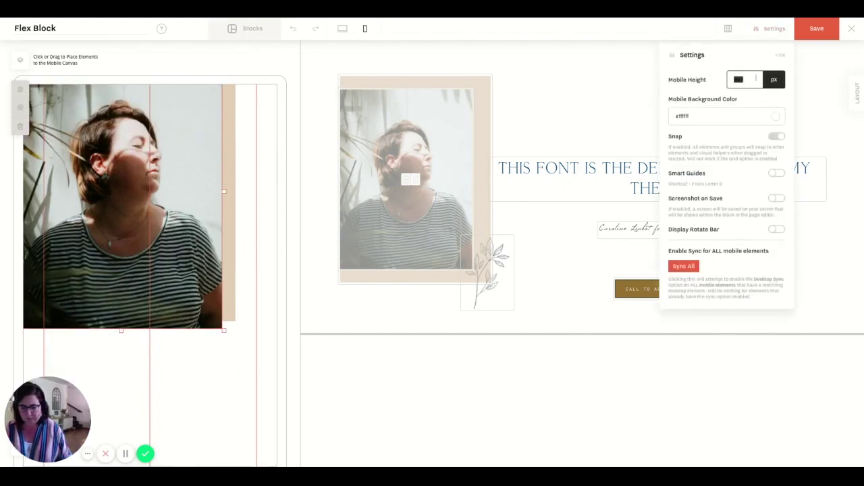
{"action": "type", "text": "1001"}
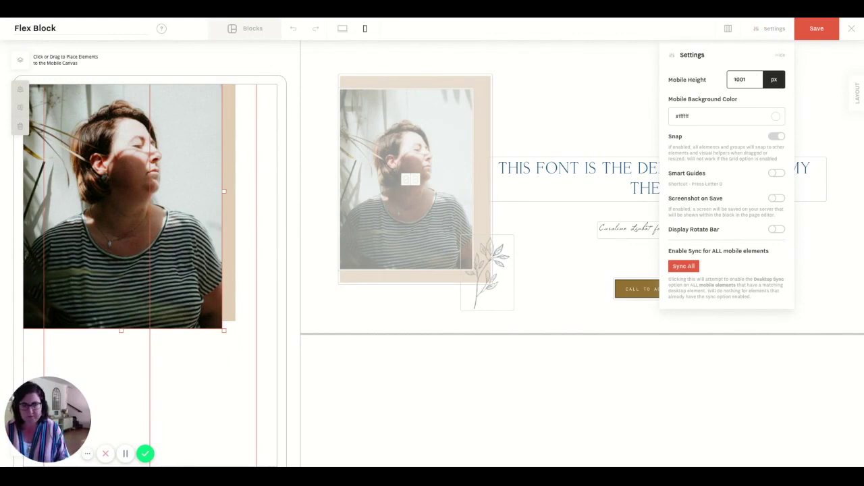
{"action": "key", "text": "BackSpace"}
{"action": "key", "text": "BackSpace"}
{"action": "key", "text": "BackSpace"}
{"action": "type", "text": "300"}
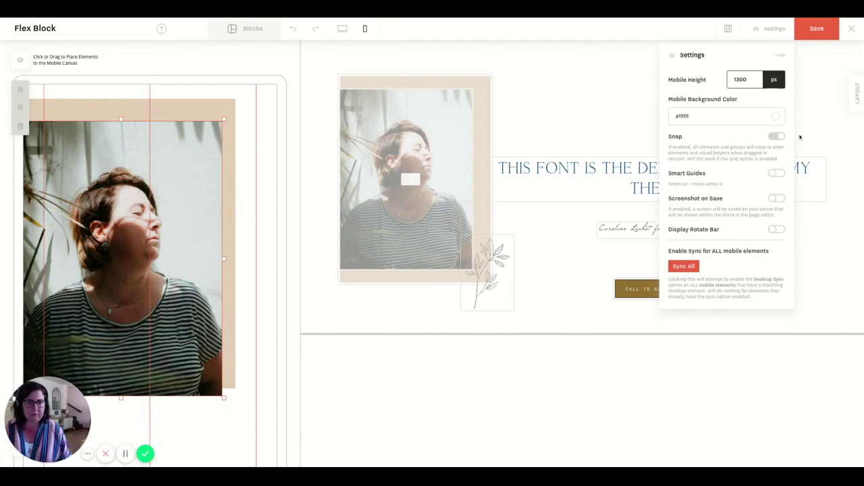
{"action": "left_click", "coordinate": [544, 102]}
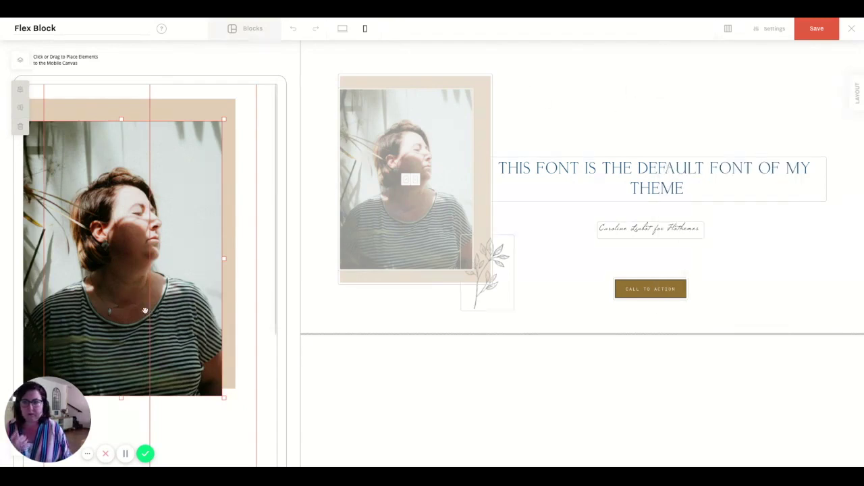
- Copy the theme-font heading below the portrait on mobile and open its Mobile Settings
{"action": "scroll", "coordinate": [146, 300], "scroll_direction": "down", "scroll_amount": 3}
{"action": "left_click", "coordinate": [611, 193]}
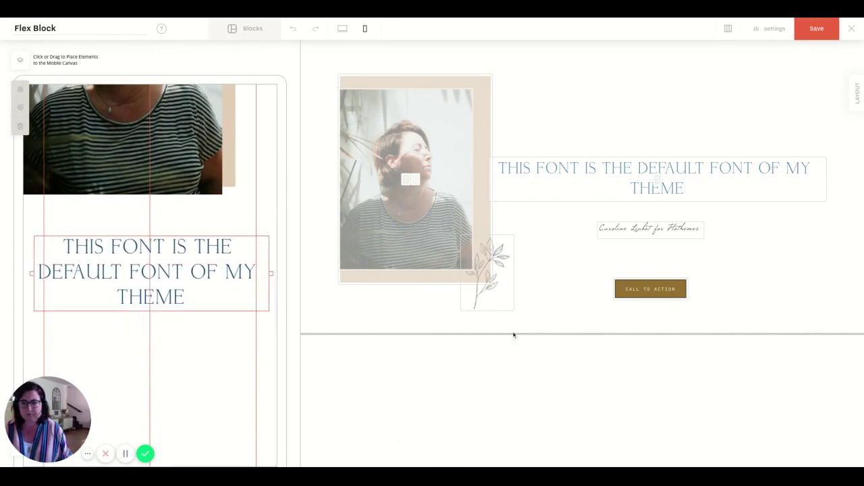
{"action": "left_click", "coordinate": [486, 269]}
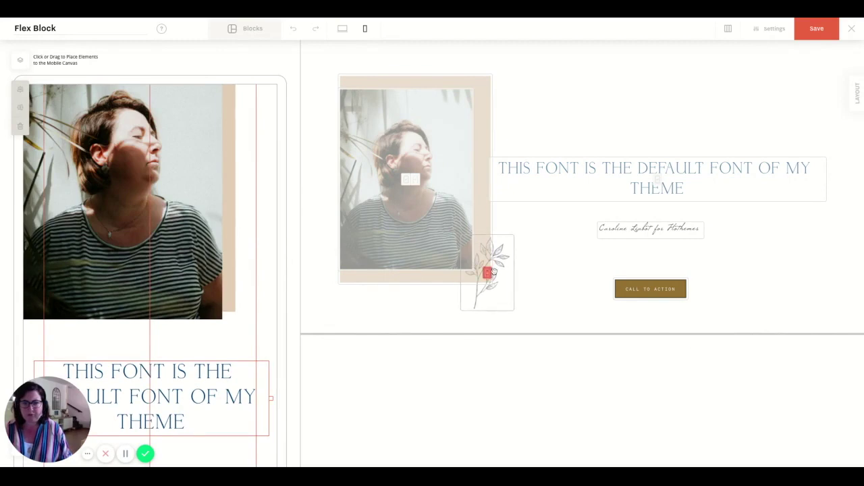
{"action": "scroll", "coordinate": [180, 263], "scroll_direction": "down", "scroll_amount": 2}
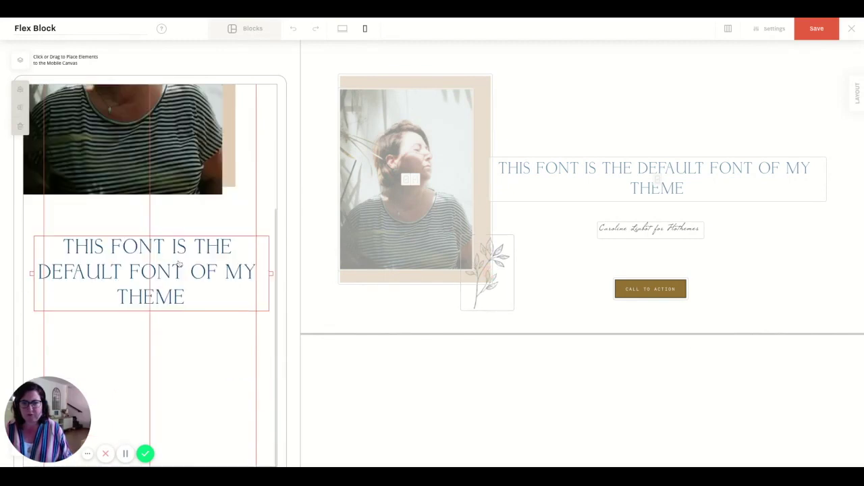
{"action": "left_click", "coordinate": [224, 274]}
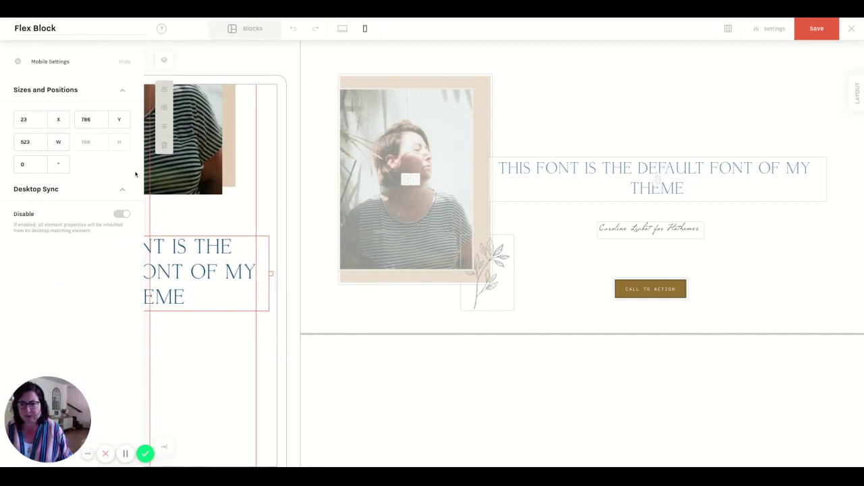
- Dock the settings panel on the right and turn off Desktop Sync for the mobile heading
{"action": "left_click", "coordinate": [167, 451]}
{"action": "left_click", "coordinate": [696, 450]}
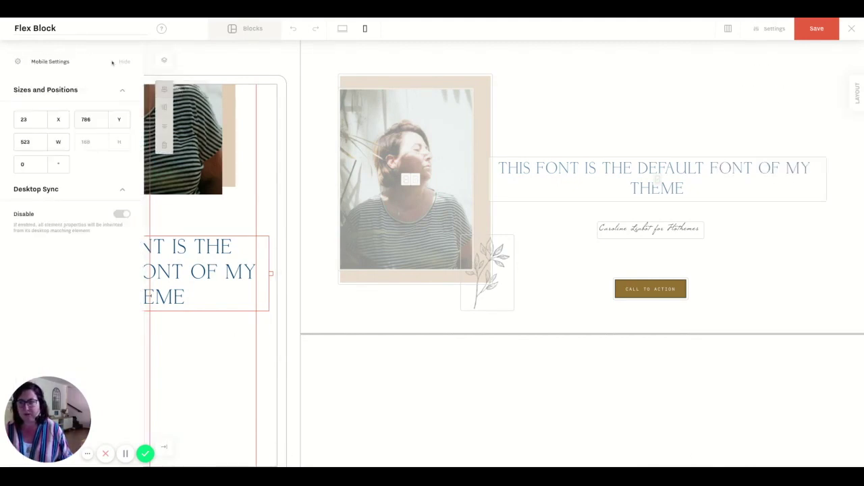
{"action": "left_click", "coordinate": [170, 449]}
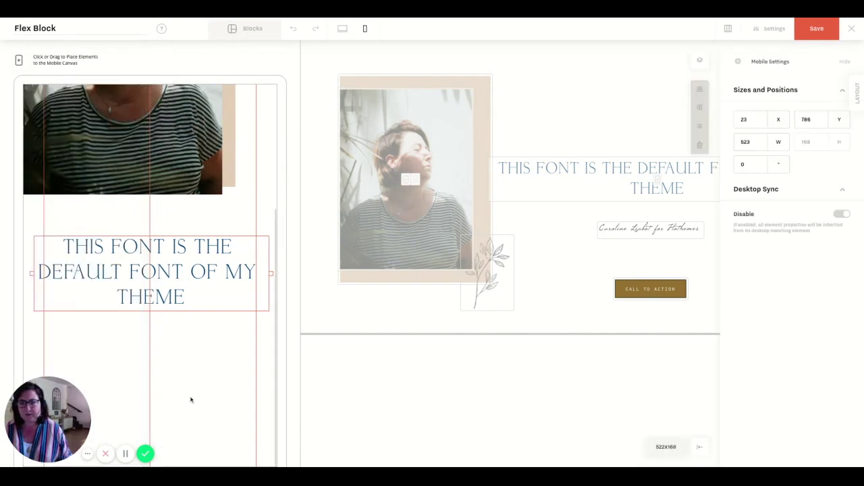
{"action": "left_click", "coordinate": [839, 216]}
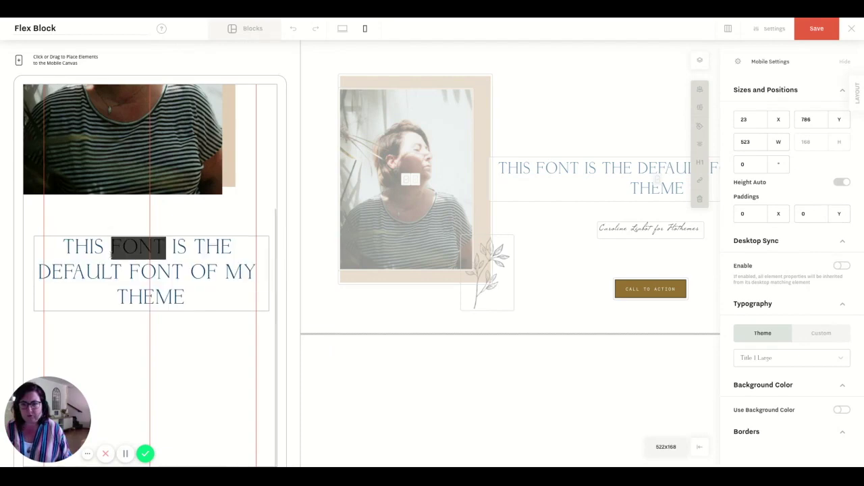
- Apply the Title 1 Small style to the mobile heading and add the script subtitle below it
{"action": "key", "text": "ctrl+a"}
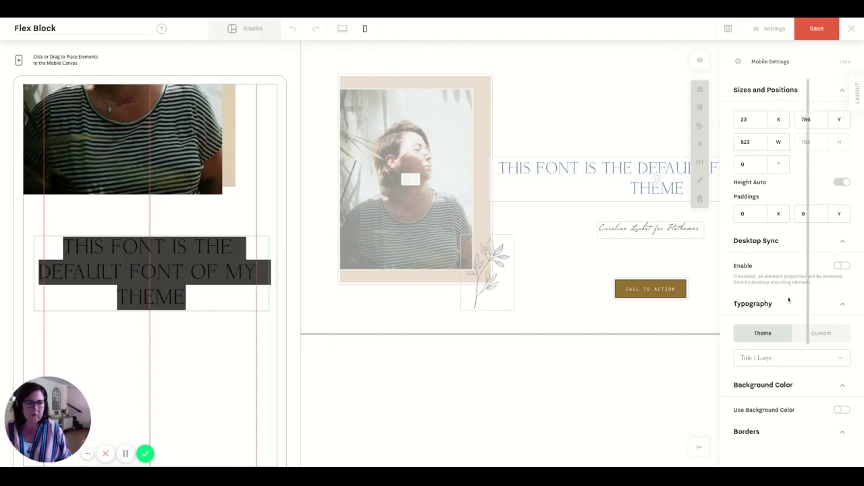
{"action": "left_click", "coordinate": [765, 357]}
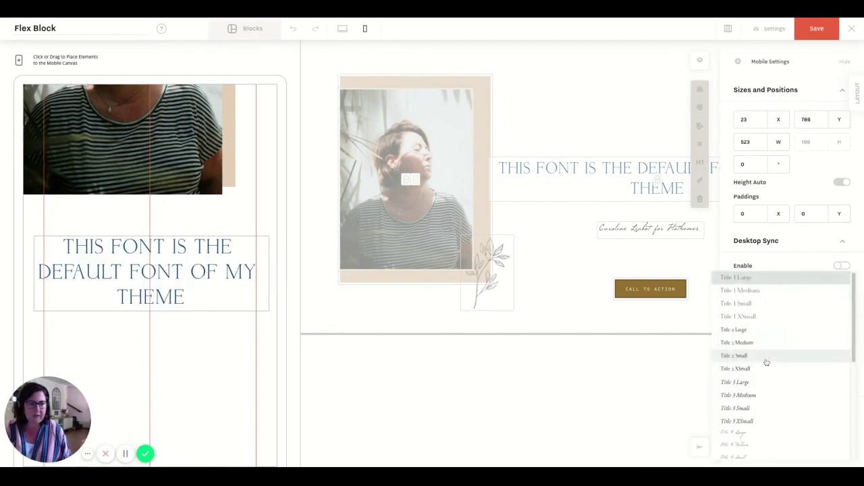
{"action": "left_click", "coordinate": [770, 304]}
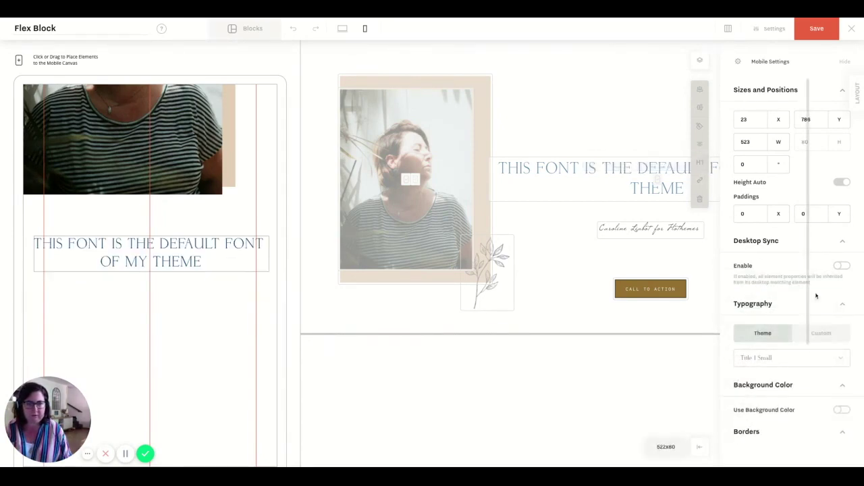
{"action": "mouse_move", "coordinate": [607, 169]}
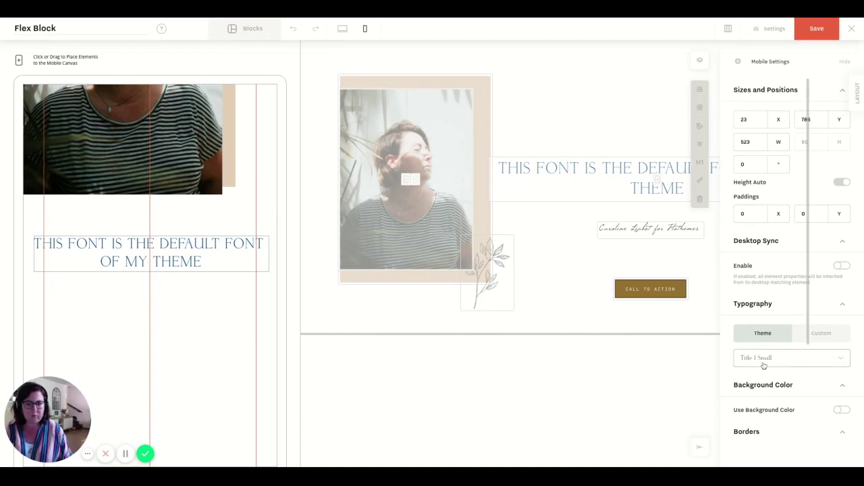
{"action": "left_click", "coordinate": [665, 232]}
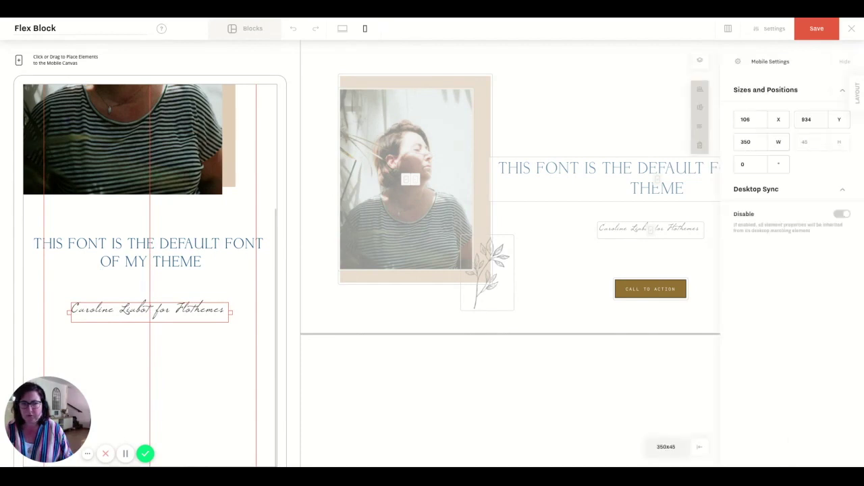
- Unsync the mobile subtitle, give it the Title 4 Xsmall style and narrow it to 250 px
{"action": "left_click", "coordinate": [841, 214]}
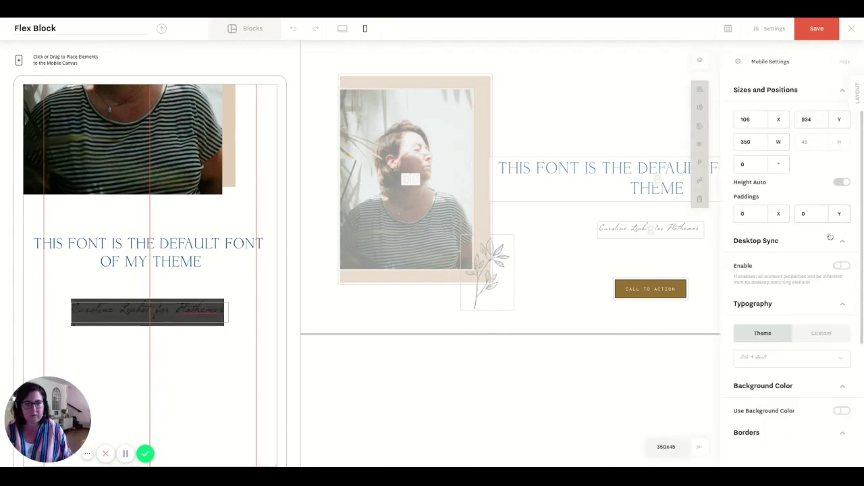
{"action": "left_click", "coordinate": [780, 362]}
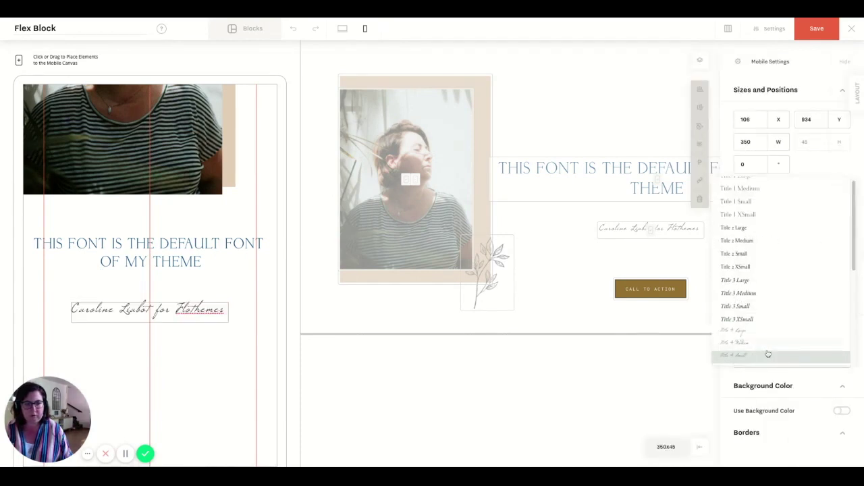
{"action": "scroll", "coordinate": [768, 345], "scroll_direction": "down", "scroll_amount": 3}
{"action": "left_click", "coordinate": [766, 225]}
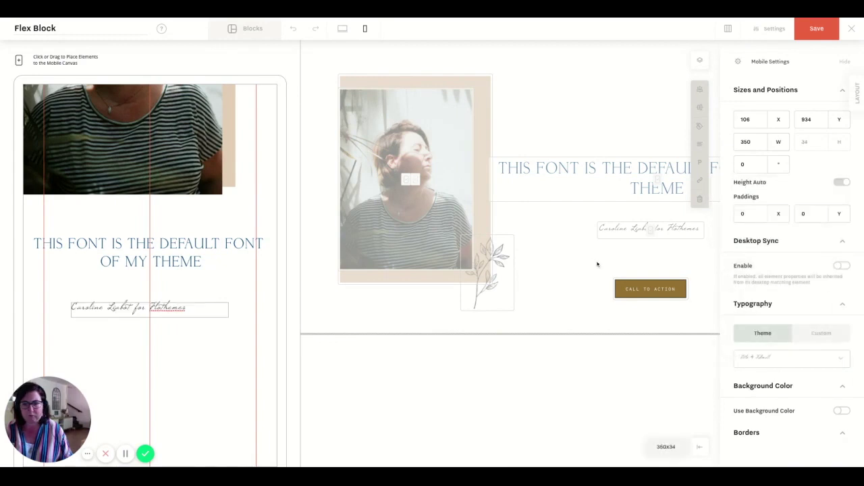
{"action": "left_click", "coordinate": [219, 297]}
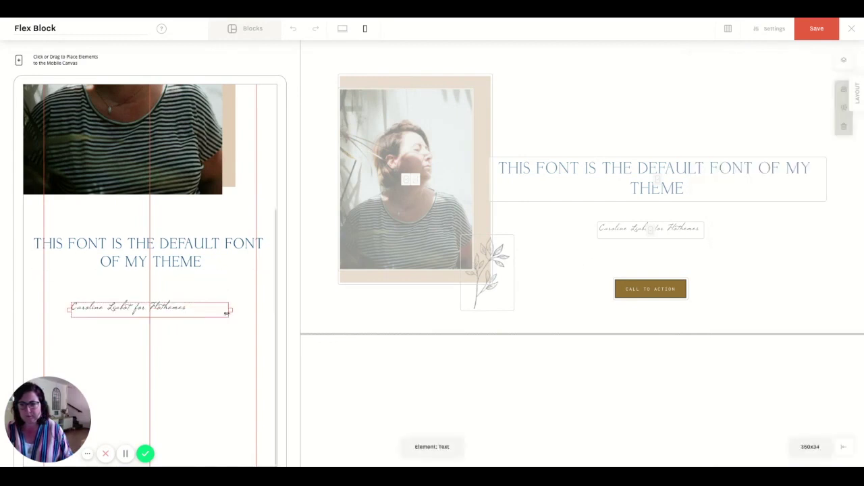
{"action": "left_click_drag", "start_coordinate": [228, 310], "coordinate": [189, 311]}
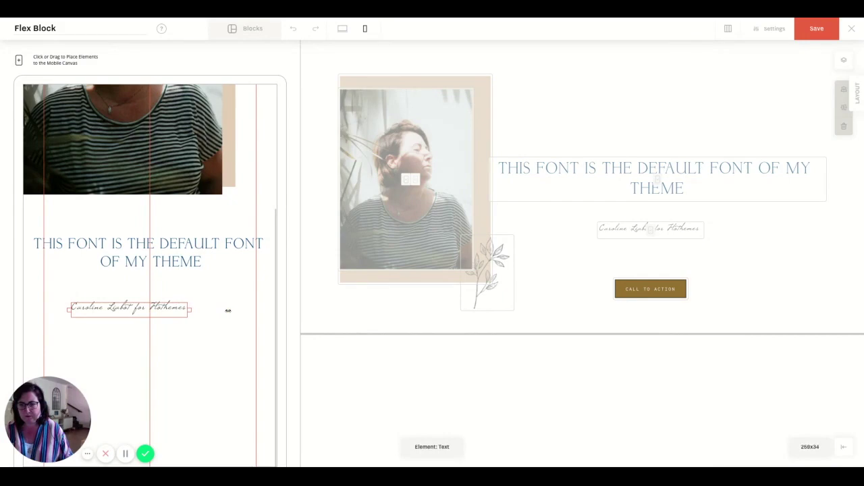
- Center the subtitle and add the Call to Action button centered beneath it
{"action": "left_click", "coordinate": [841, 92]}
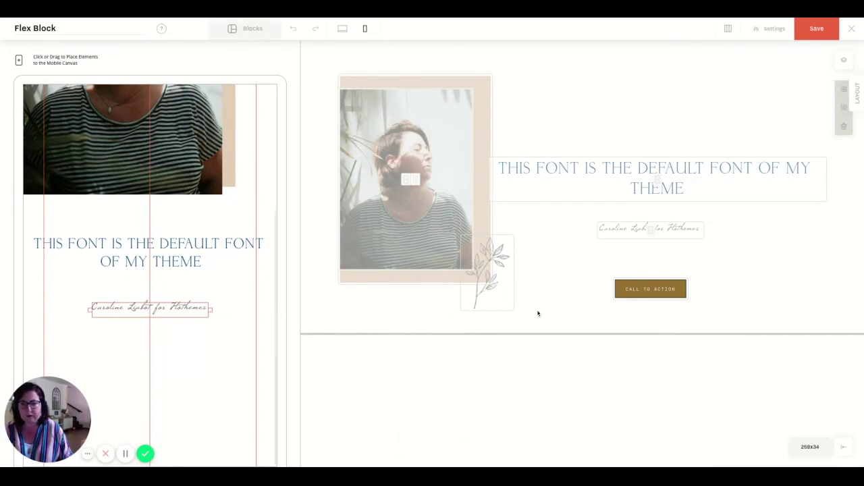
{"action": "left_click", "coordinate": [665, 290]}
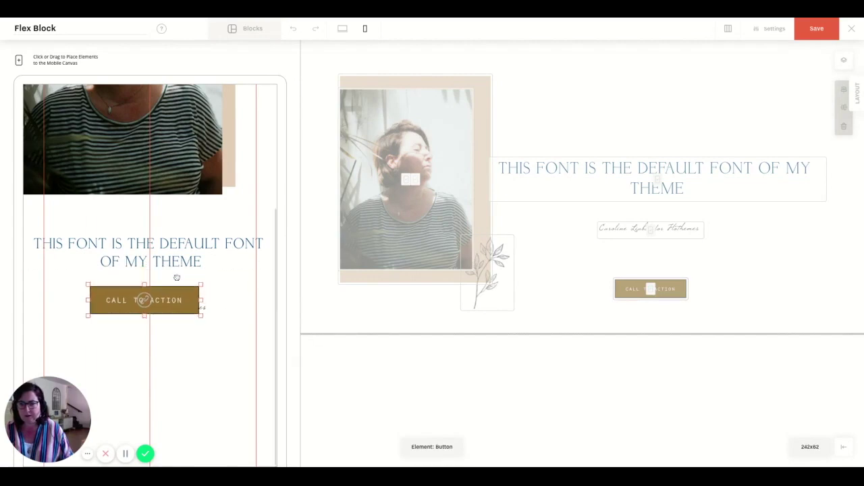
{"action": "left_click_drag", "start_coordinate": [154, 348], "coordinate": [150, 362]}
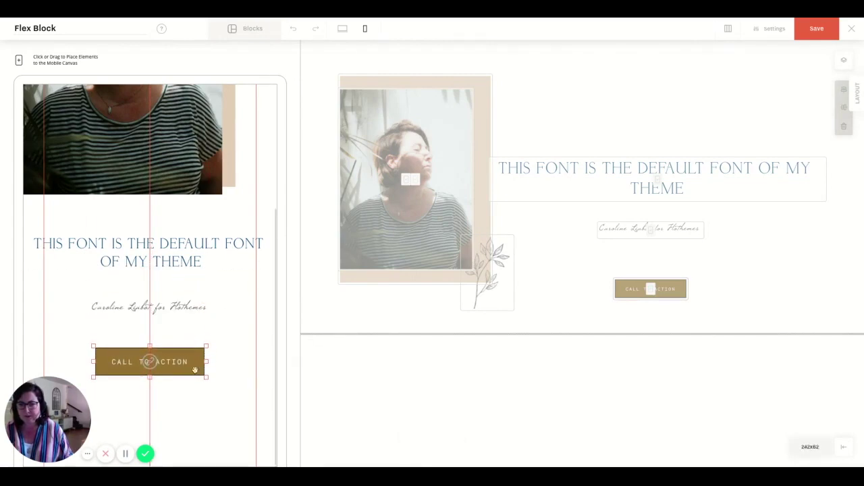
{"action": "scroll", "coordinate": [199, 403], "scroll_direction": "up", "scroll_amount": 3}
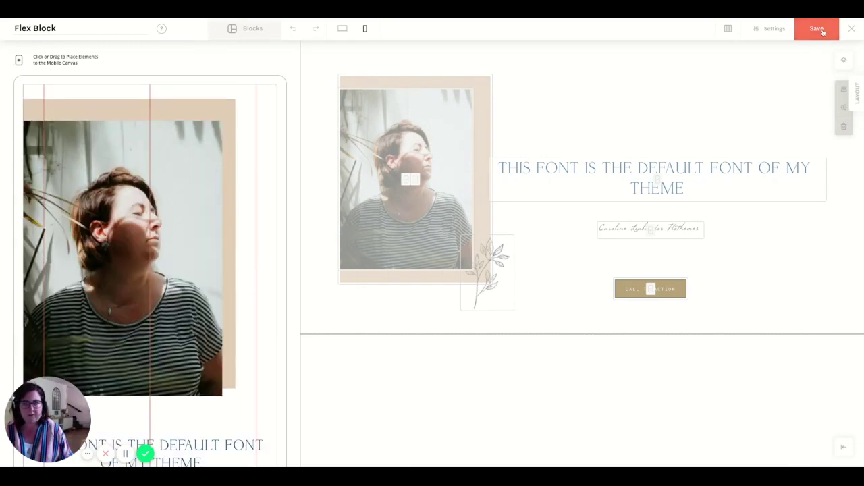
- In desktop view, group the BACKGROUND, PORTRAIT and LOGO layers into one 587 × 794 group
{"action": "left_click", "coordinate": [632, 266]}
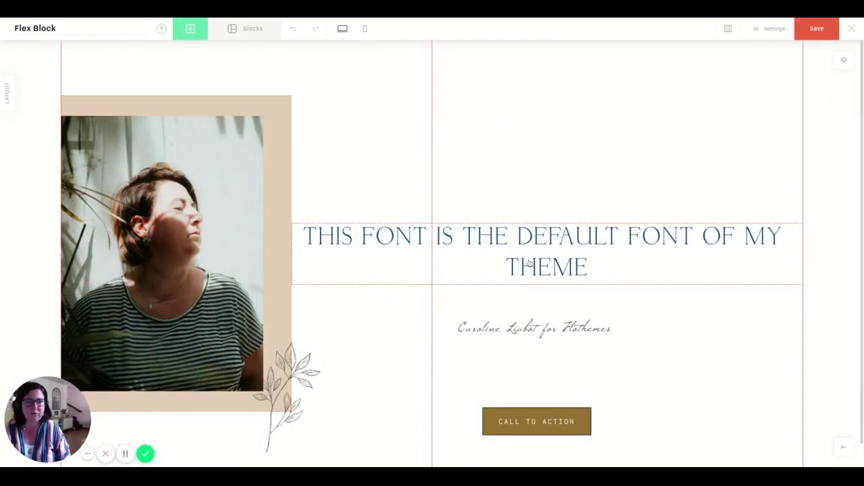
{"action": "left_click", "coordinate": [843, 59]}
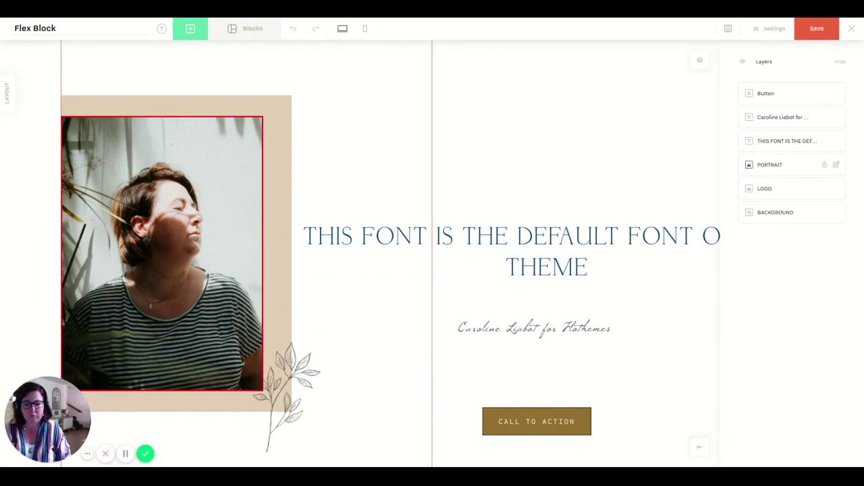
{"action": "left_click", "coordinate": [772, 213]}
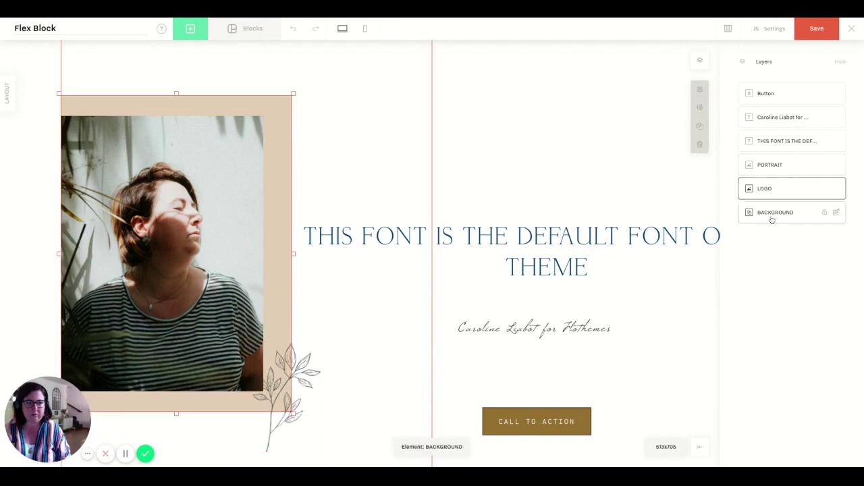
{"action": "left_click", "coordinate": [776, 168], "text": "shift"}
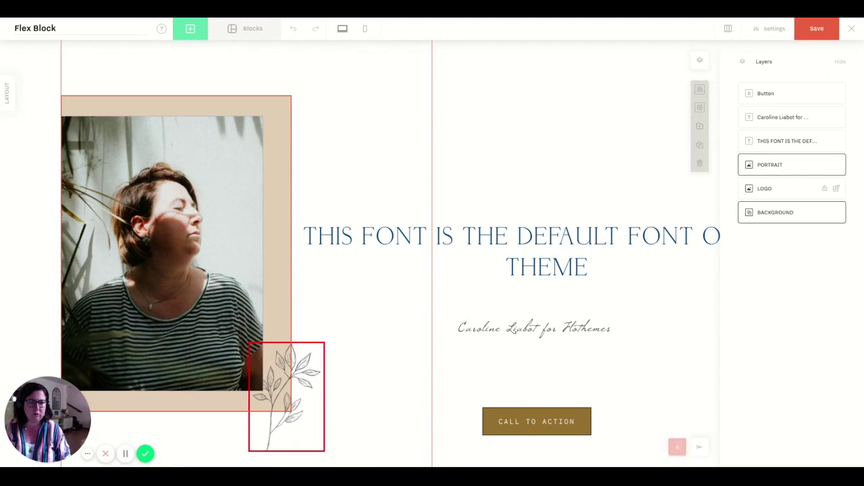
{"action": "left_click", "coordinate": [776, 188], "text": "shift"}
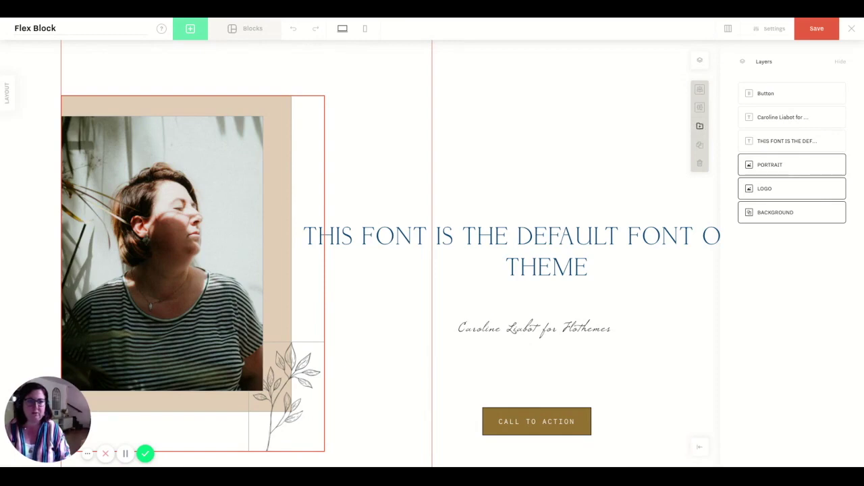
{"action": "left_click", "coordinate": [699, 125]}
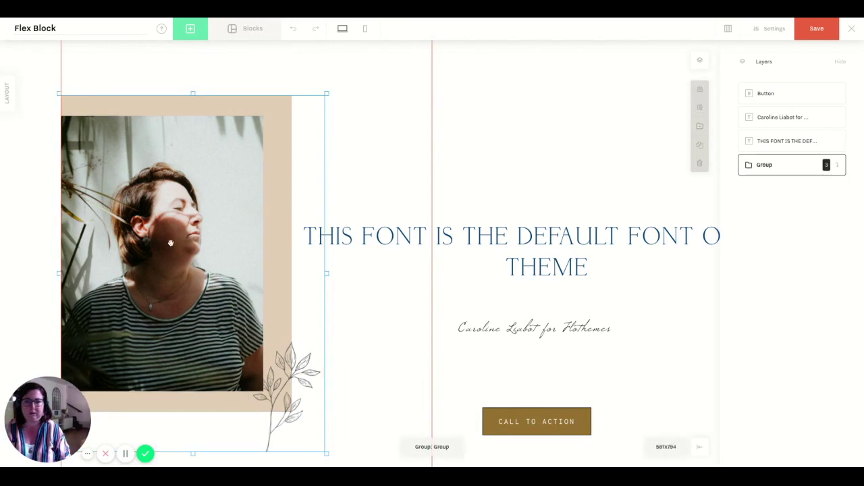
- Nudge the portrait group up, then duplicate it twice and place the copies side by side to its right
{"action": "left_click_drag", "start_coordinate": [169, 241], "coordinate": [169, 237]}
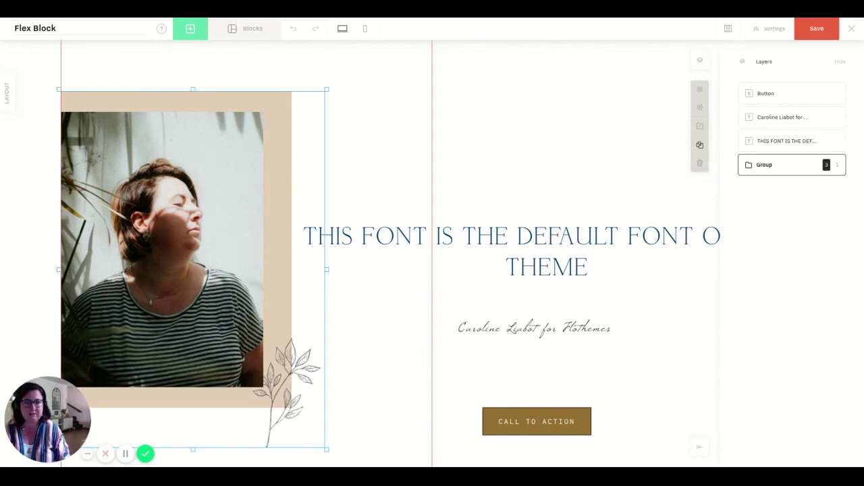
{"action": "left_click", "coordinate": [699, 145]}
{"action": "mouse_move", "coordinate": [149, 170]}
{"action": "left_mouse_down"}
{"action": "mouse_move", "coordinate": [400, 177]}
{"action": "mouse_move", "coordinate": [147, 167]}
{"action": "left_mouse_up"}
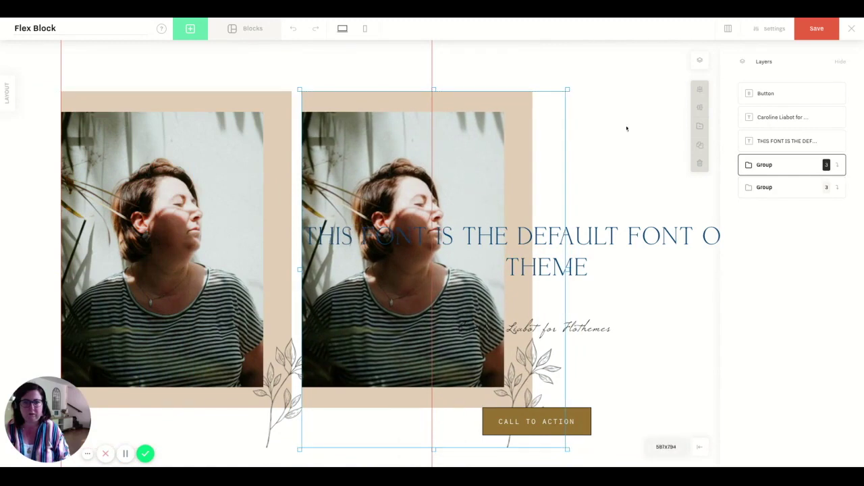
{"action": "left_click", "coordinate": [699, 145]}
{"action": "left_click_drag", "start_coordinate": [331, 160], "coordinate": [466, 160]}
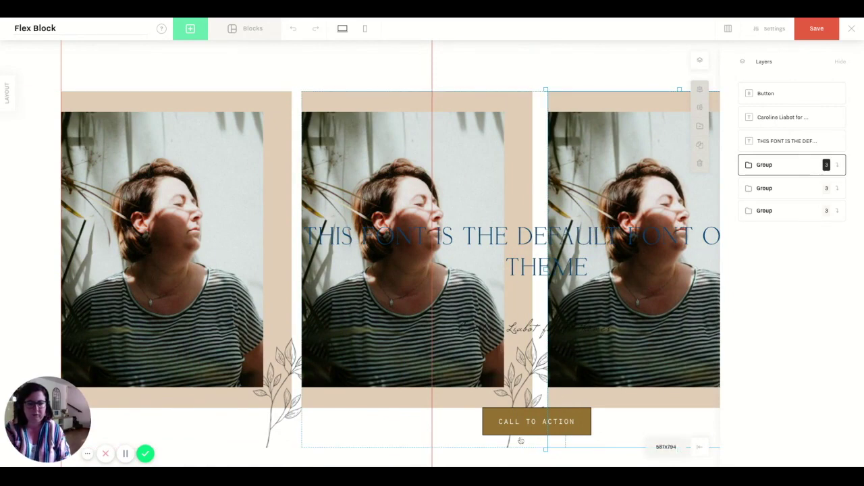
- Delete the Call to Action button, the script subtitle and the THIS FONT heading
{"action": "left_click", "coordinate": [492, 421]}
{"action": "key", "text": "Delete"}
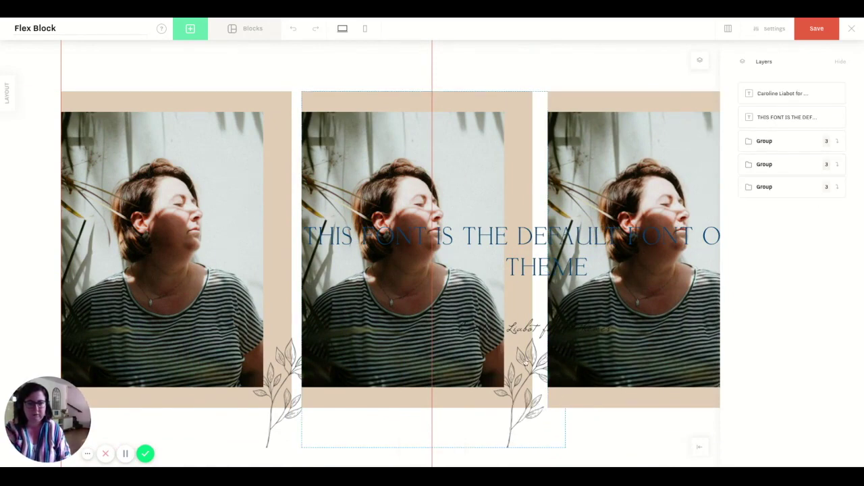
{"action": "left_click", "coordinate": [538, 336]}
{"action": "key", "text": "Delete"}
{"action": "left_click", "coordinate": [555, 275]}
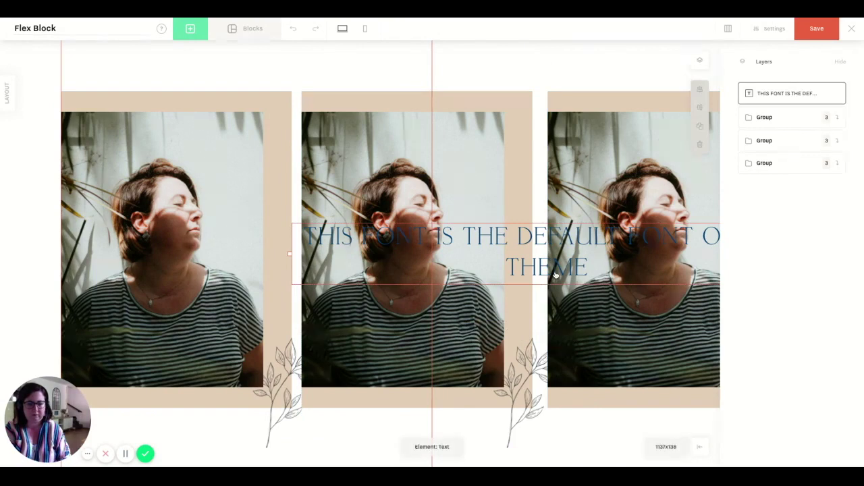
{"action": "key", "text": "Delete"}
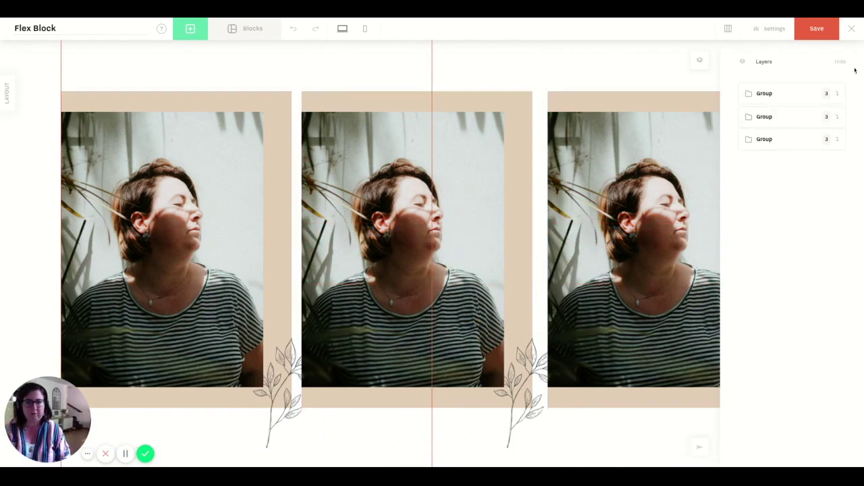
- Nudge the right, middle and left portrait groups with the arrow keys until evenly spaced
{"action": "left_click", "coordinate": [841, 63]}
{"action": "left_click", "coordinate": [648, 218]}
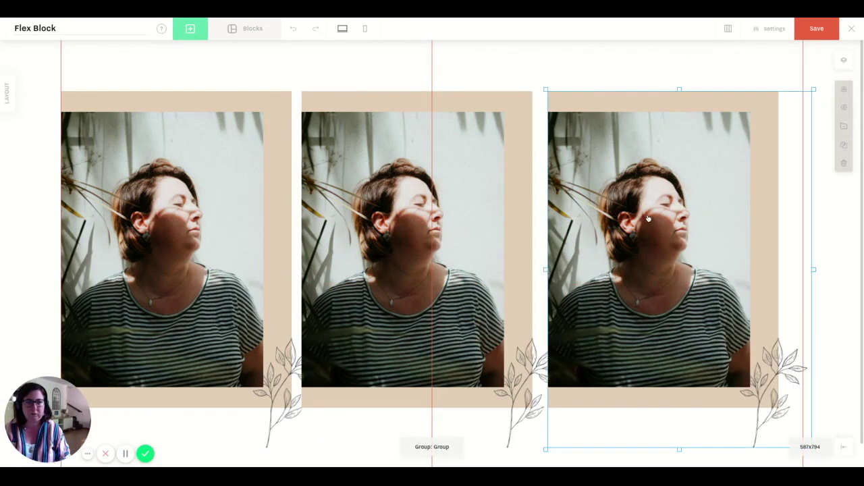
{"action": "key", "text": "shift+Right"}
{"action": "key", "text": "shift+Right"}
{"action": "key", "text": "shift+Right"}
{"action": "key", "text": "shift+Right"}
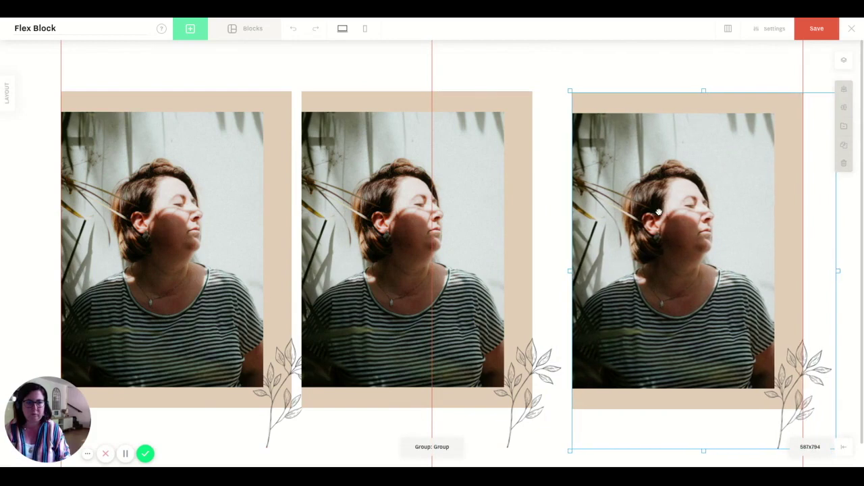
{"action": "left_click", "coordinate": [448, 214]}
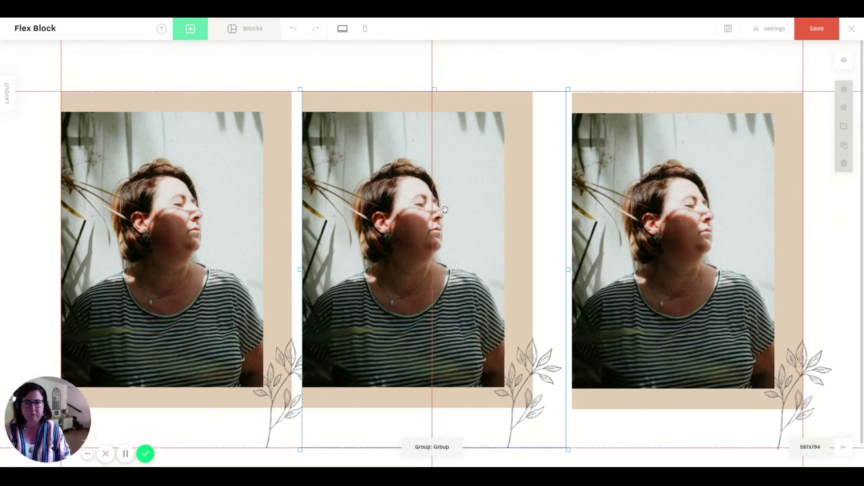
{"action": "key", "text": "shift+Right"}
{"action": "key", "text": "shift+Right"}
{"action": "key", "text": "shift+Right"}
{"action": "key", "text": "Left"}
{"action": "key", "text": "Left"}
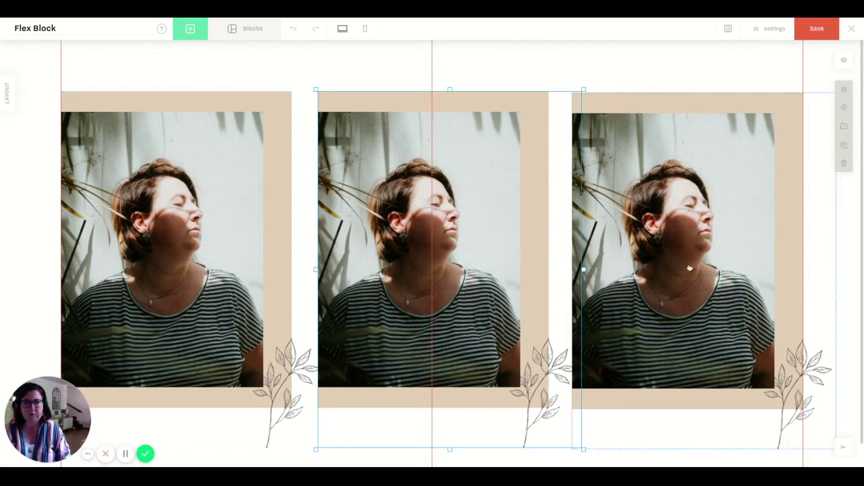
{"action": "key", "text": "Up"}
{"action": "key", "text": "Up"}
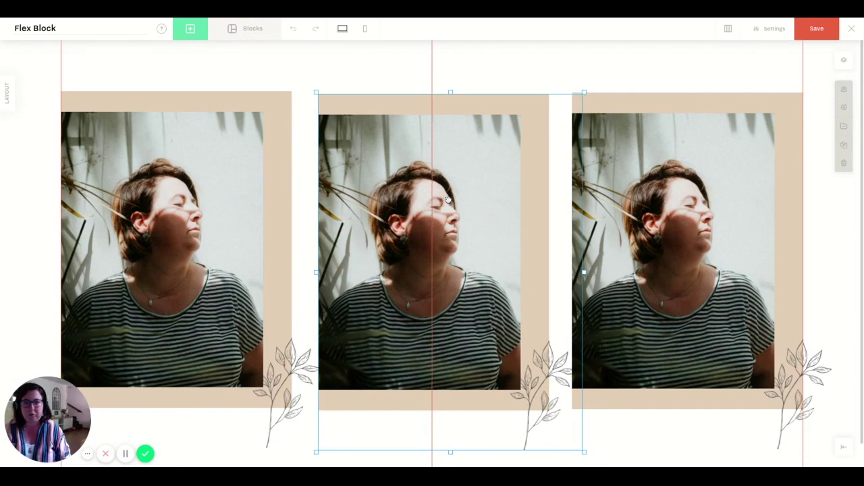
{"action": "key", "text": "Down"}
{"action": "key", "text": "Down"}
{"action": "key", "text": "Down"}
{"action": "key", "text": "Down"}
{"action": "left_click", "coordinate": [235, 139]}
{"action": "key", "text": "Down"}
{"action": "key", "text": "Down"}
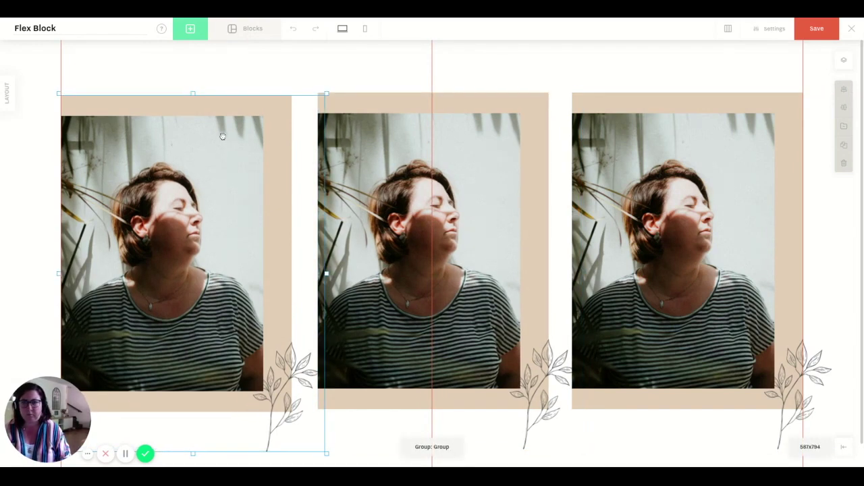
- Rename the left and middle portrait groups to Group 1 and Group 2 in Layers
{"action": "left_click", "coordinate": [842, 60]}
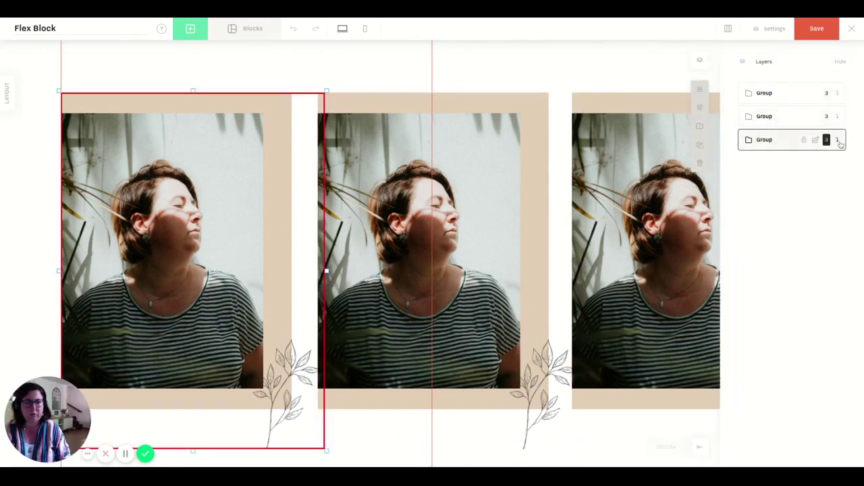
{"action": "left_click", "coordinate": [815, 140]}
{"action": "left_click", "coordinate": [791, 139]}
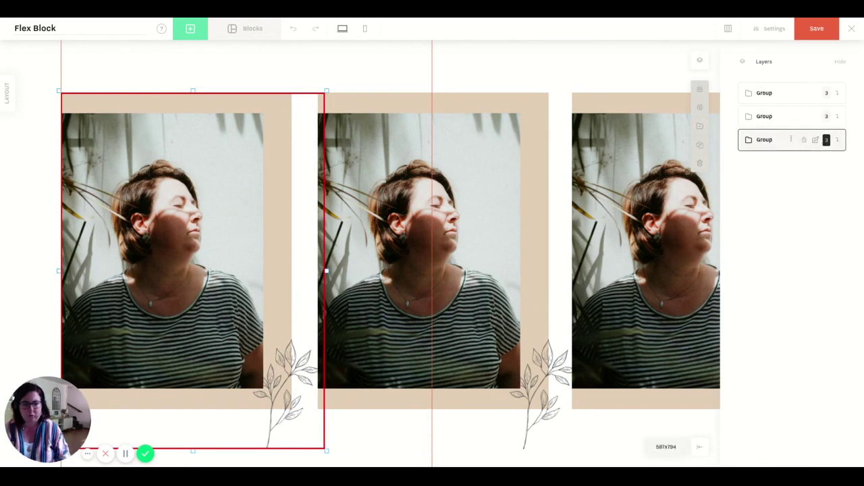
{"action": "key", "text": "Return"}
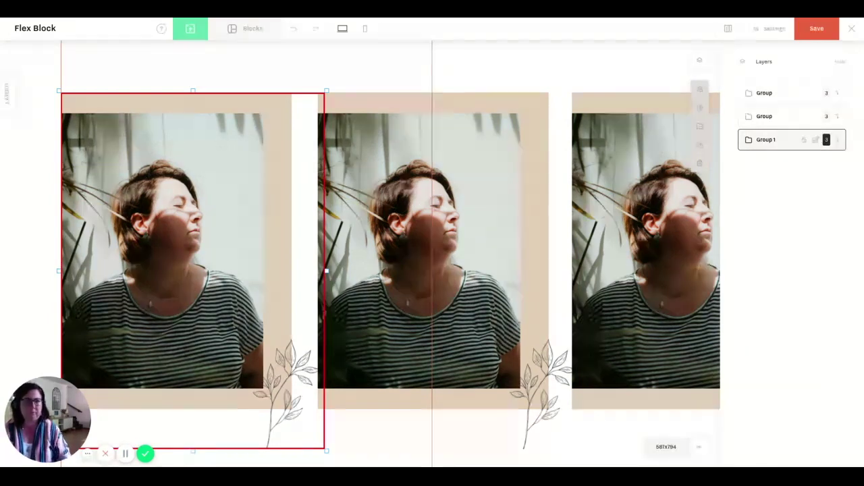
{"action": "left_click", "coordinate": [790, 118]}
{"action": "left_click", "coordinate": [817, 116]}
{"action": "left_click", "coordinate": [784, 116]}
{"action": "type", "text": "2"}
{"action": "key", "text": "Return"}
- Rename the right portrait group to Group 3, then bring up the add-element list
{"action": "left_click", "coordinate": [826, 95]}
{"action": "left_click", "coordinate": [815, 94]}
{"action": "left_click", "coordinate": [807, 94]}
{"action": "type", "text": "3"}
{"action": "key", "text": "Return"}
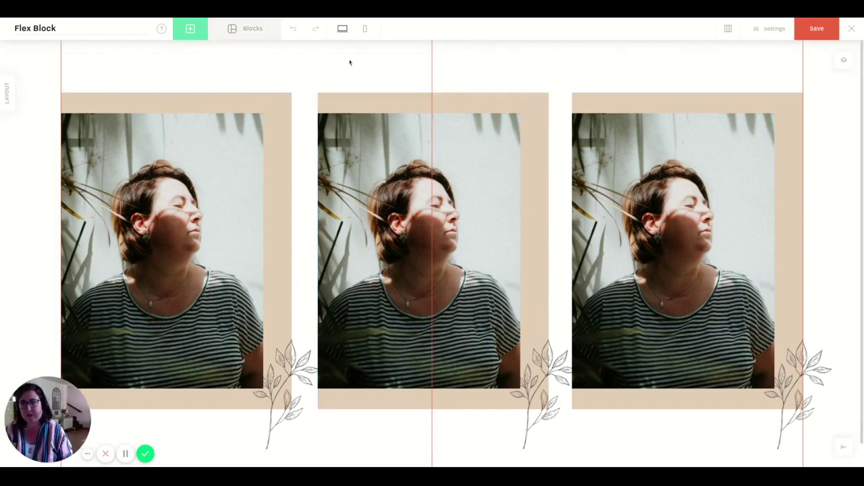
{"action": "left_click", "coordinate": [200, 37]}
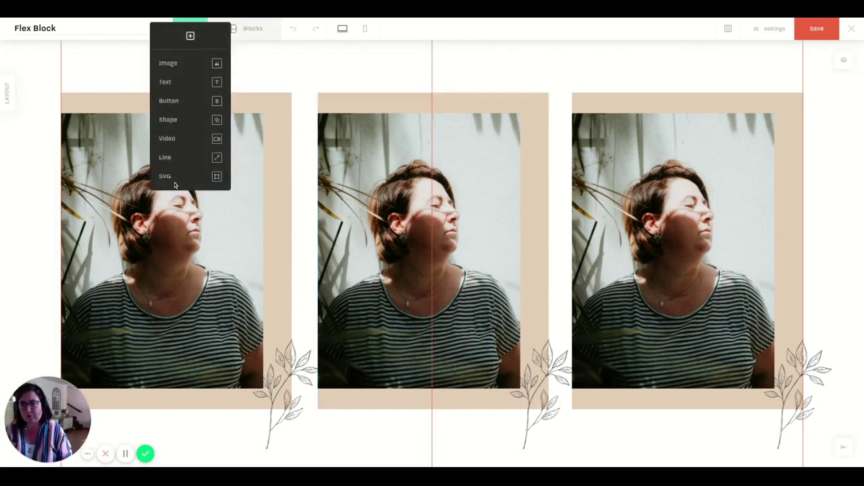